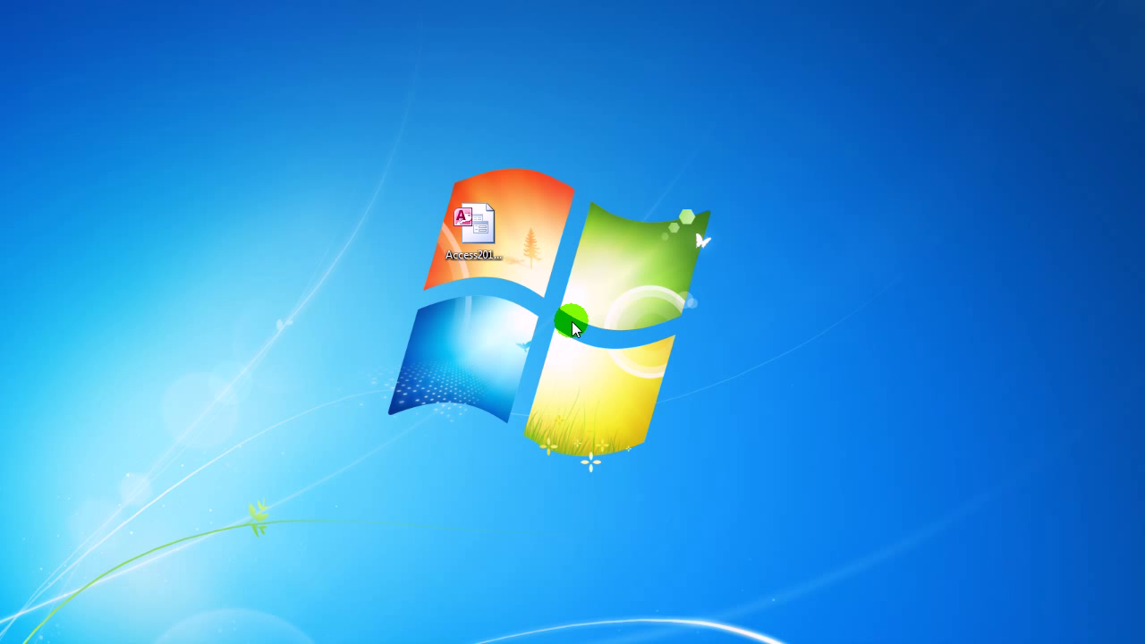
Open the Access2013_DB_35 desktop database file with Microsoft Access
left_click(491, 224)
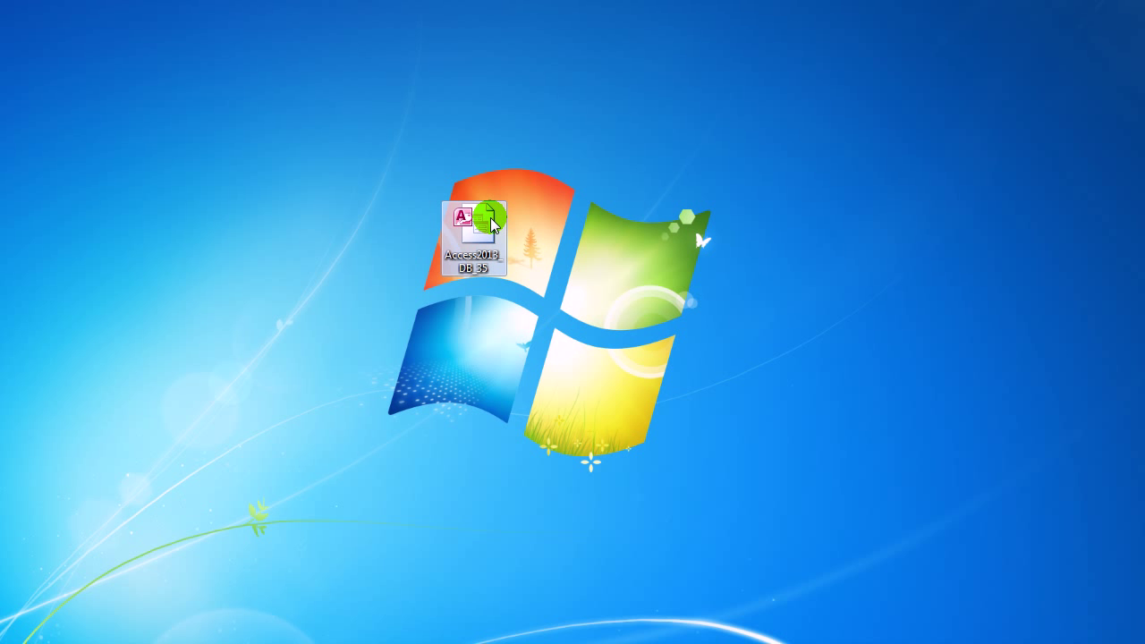
right_click(491, 224)
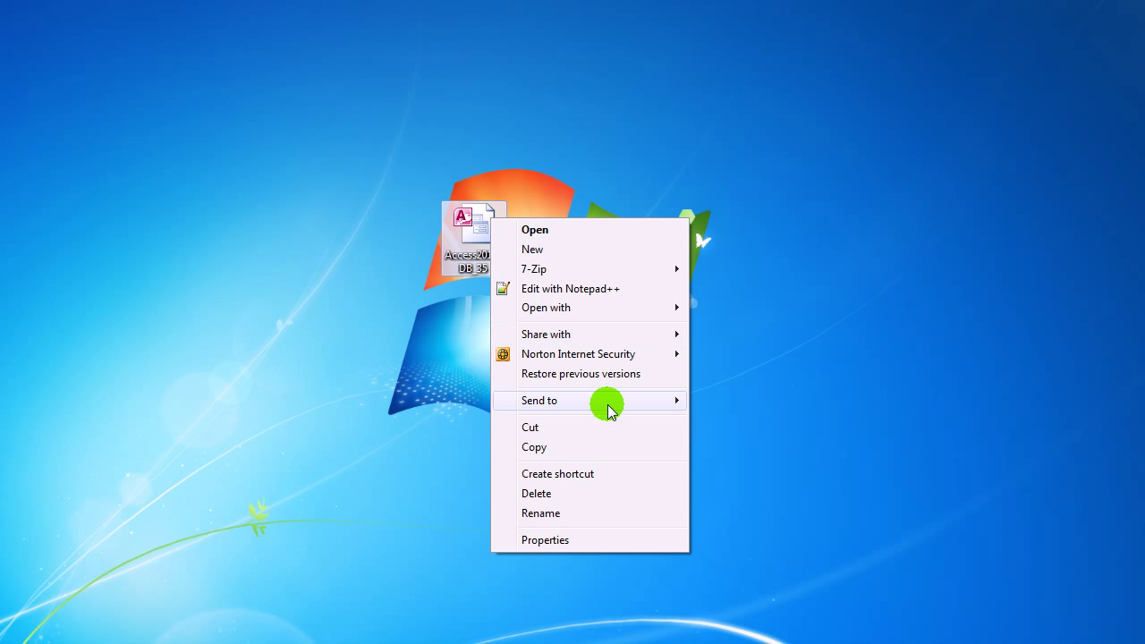
mouse_move(680, 307)
left_click(766, 330)
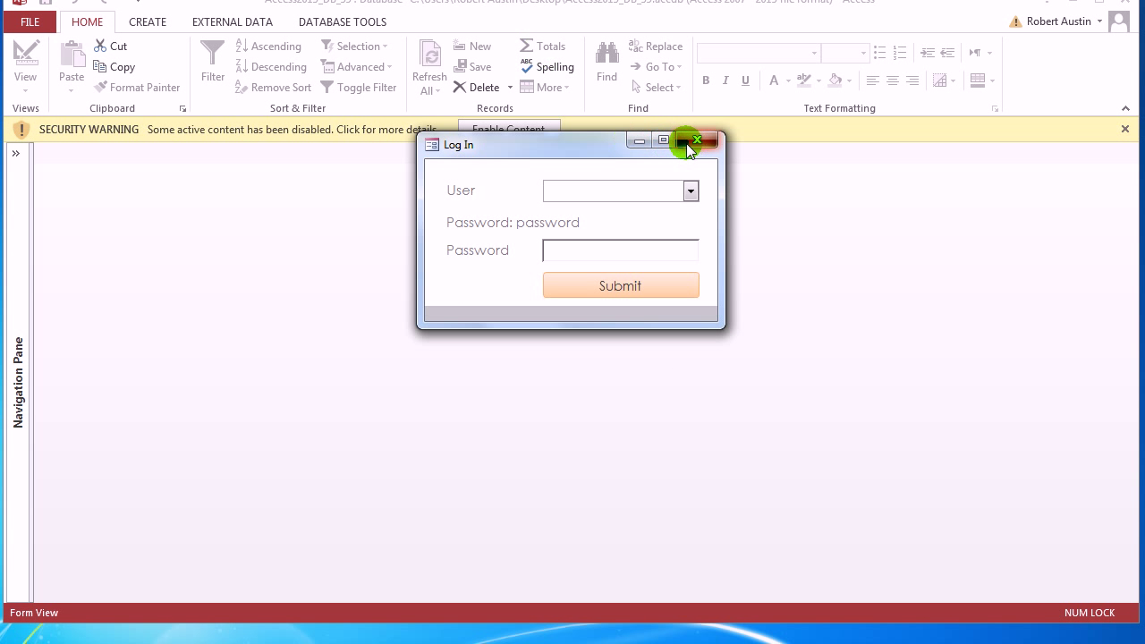
Close the Log In form, enable active content, then log in as a chosen user with their password
left_click(689, 143)
left_click(511, 128)
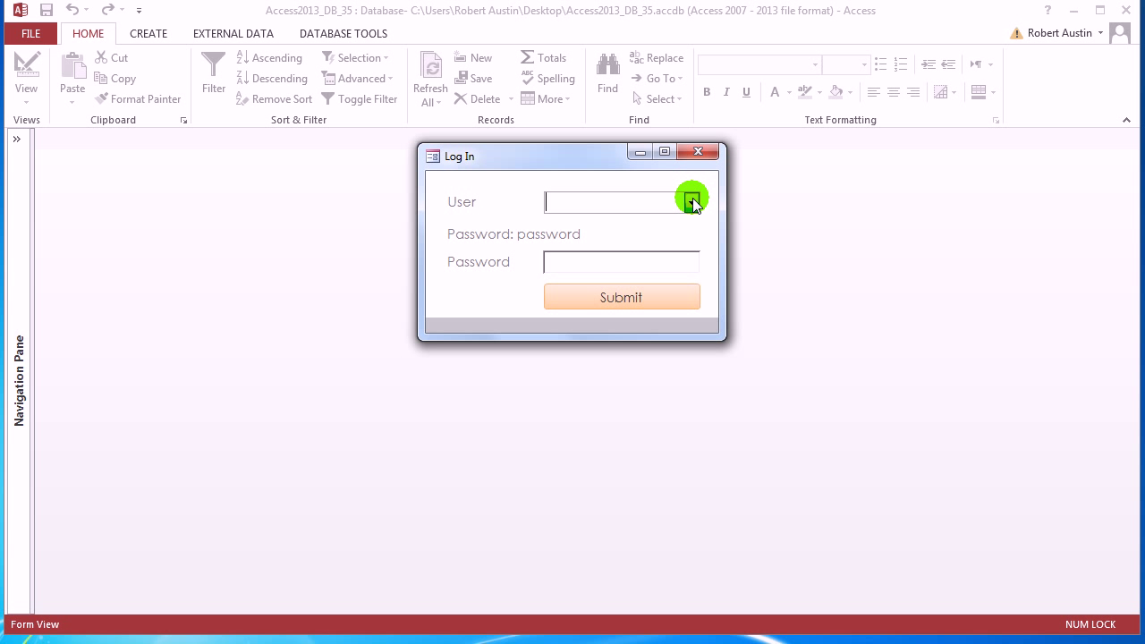
left_click(692, 203)
left_click(641, 228)
left_click(653, 266)
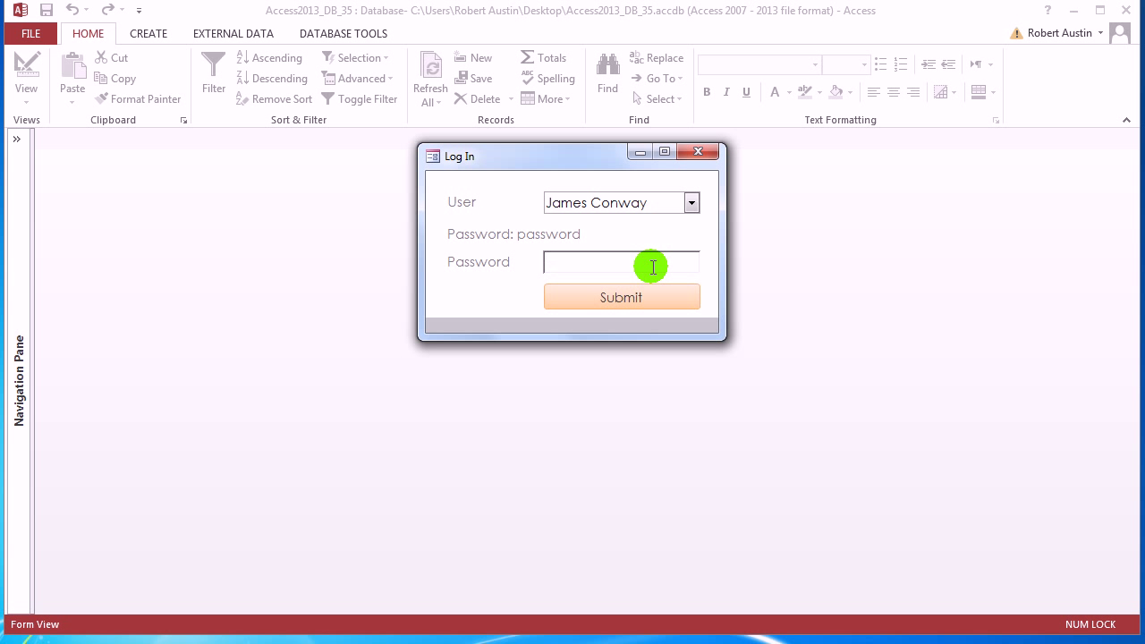
type("password")
left_click(602, 301)
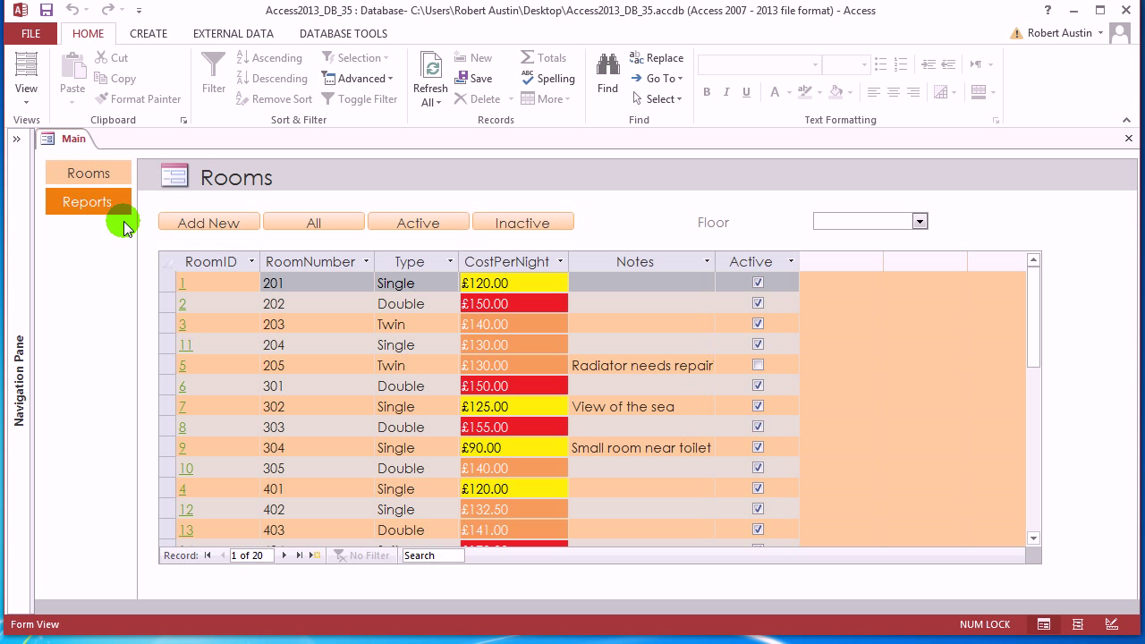
Search the Navigation Pane for 'q' and open the qryBookingsExtended query
left_click(16, 139)
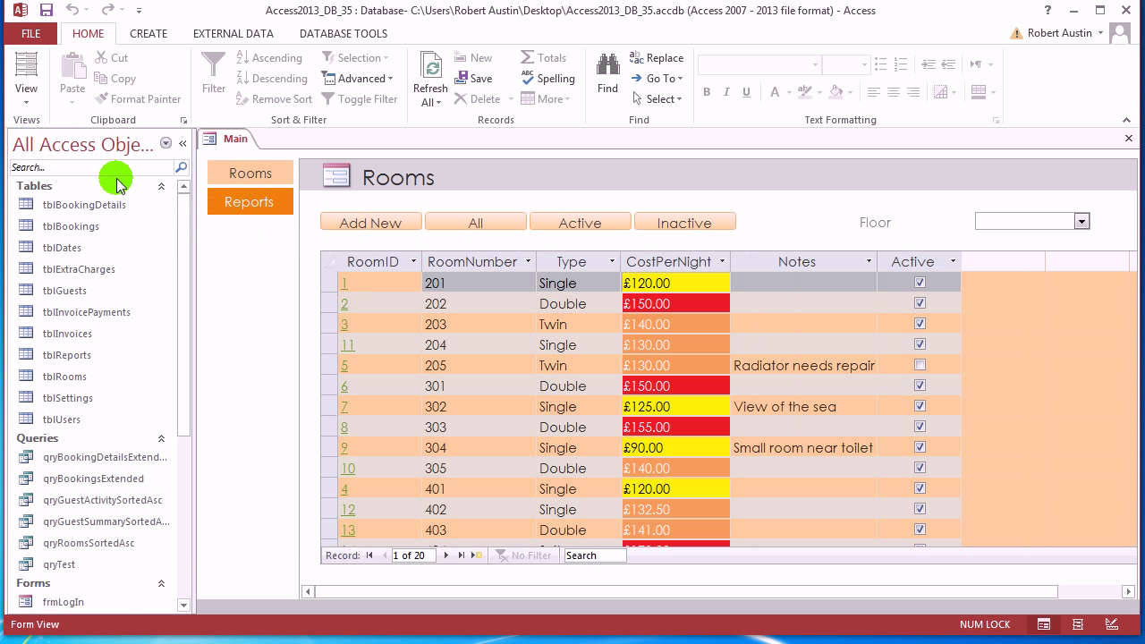
left_click(111, 169)
type("qry")
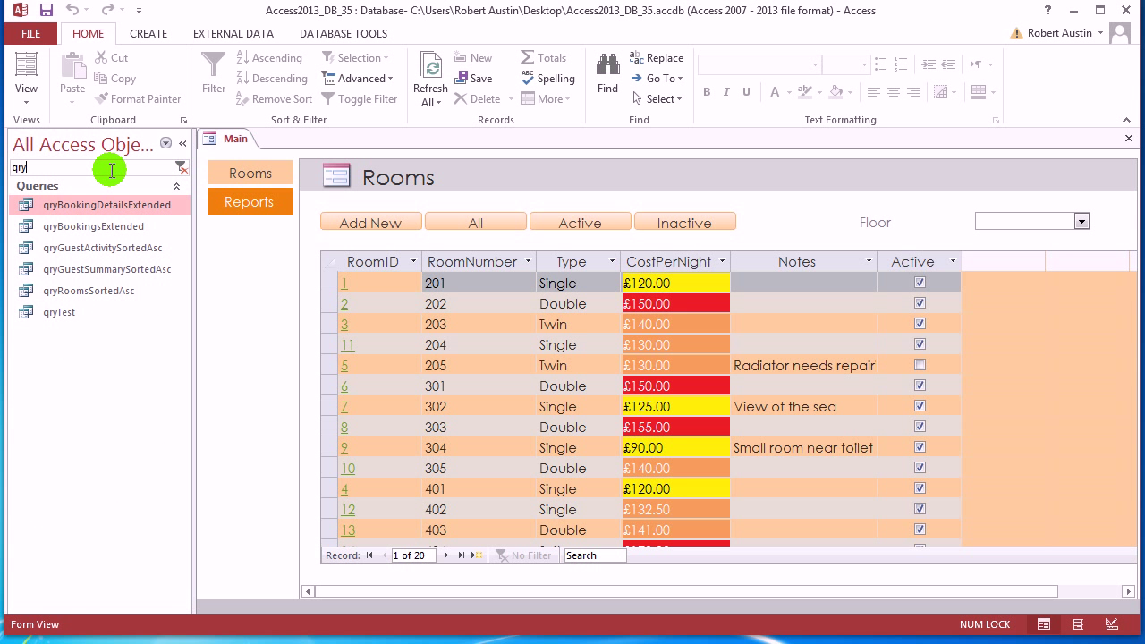
double_click(126, 233)
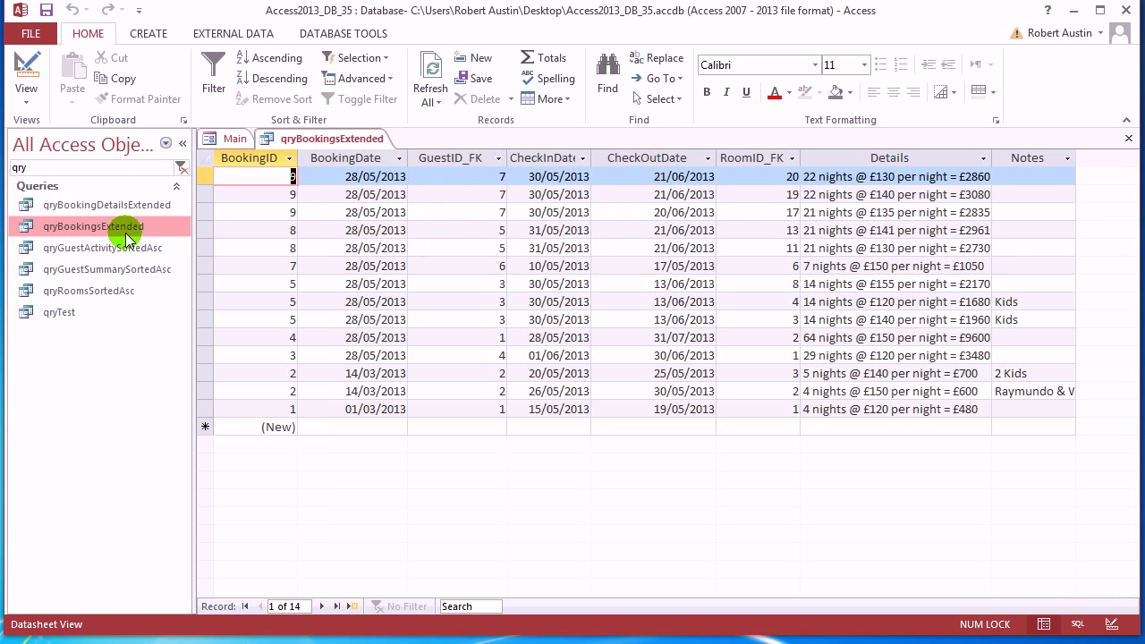
Select the Details column, collapse the Navigation Pane, and switch the query to Design View
left_click(886, 158)
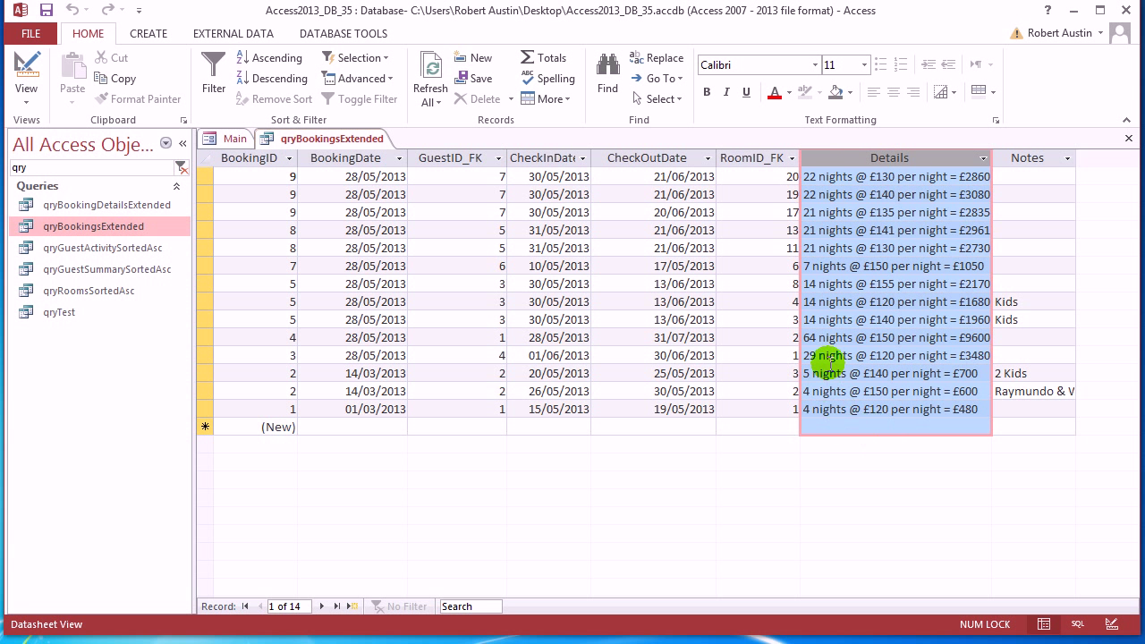
left_click(181, 146)
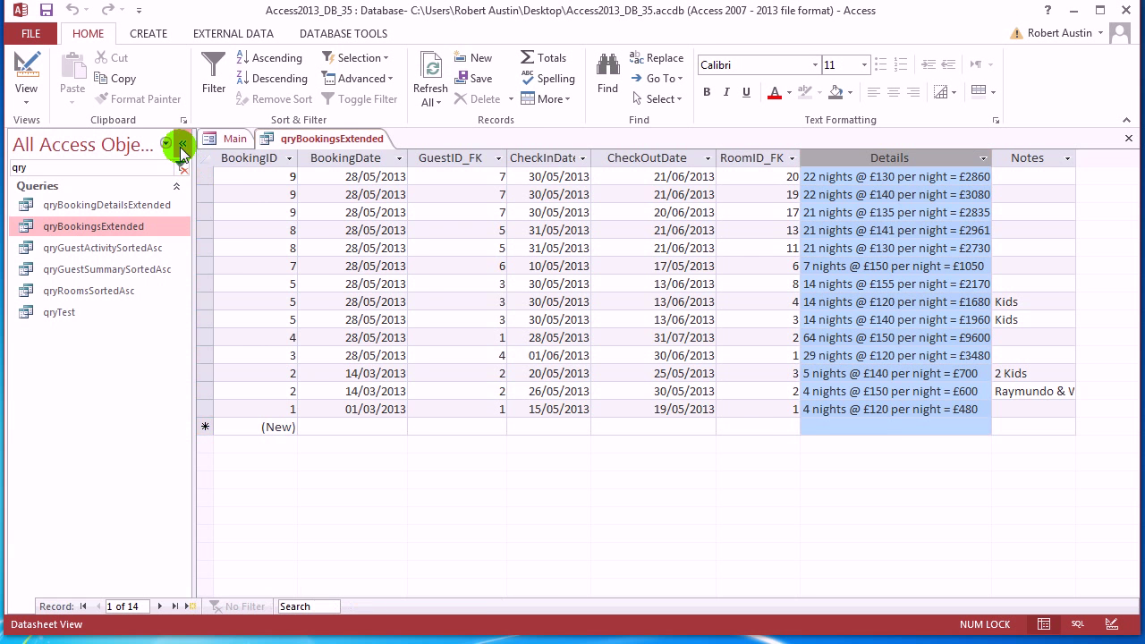
right_click(147, 141)
left_click(191, 224)
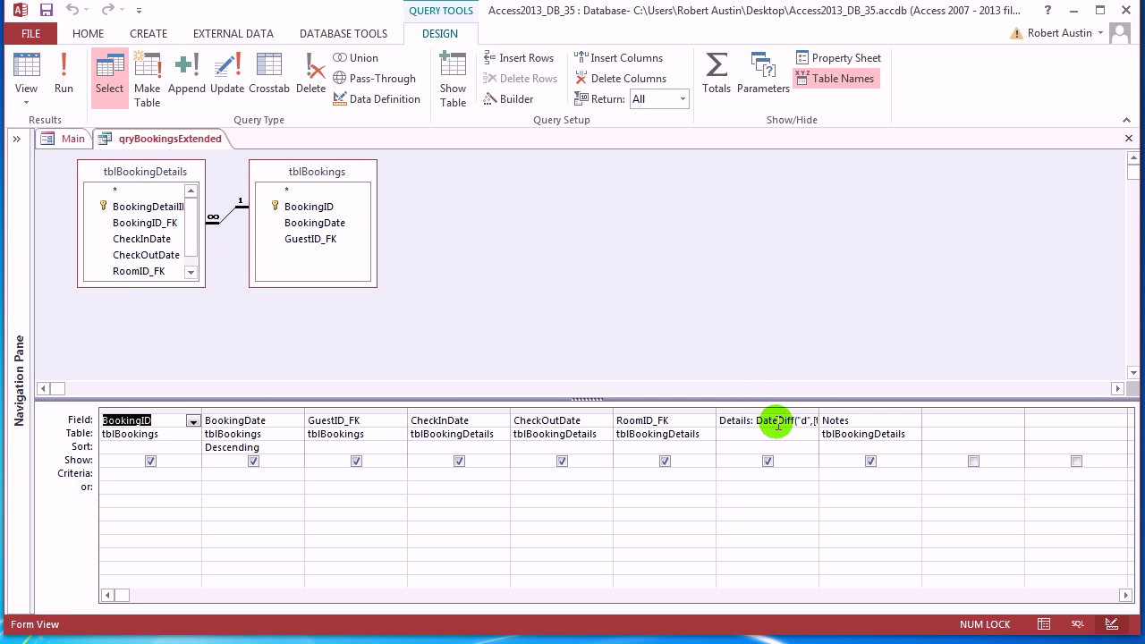
Inspect the Details expression in the Builder, accept it, and run the query
left_click(776, 424)
left_click(509, 98)
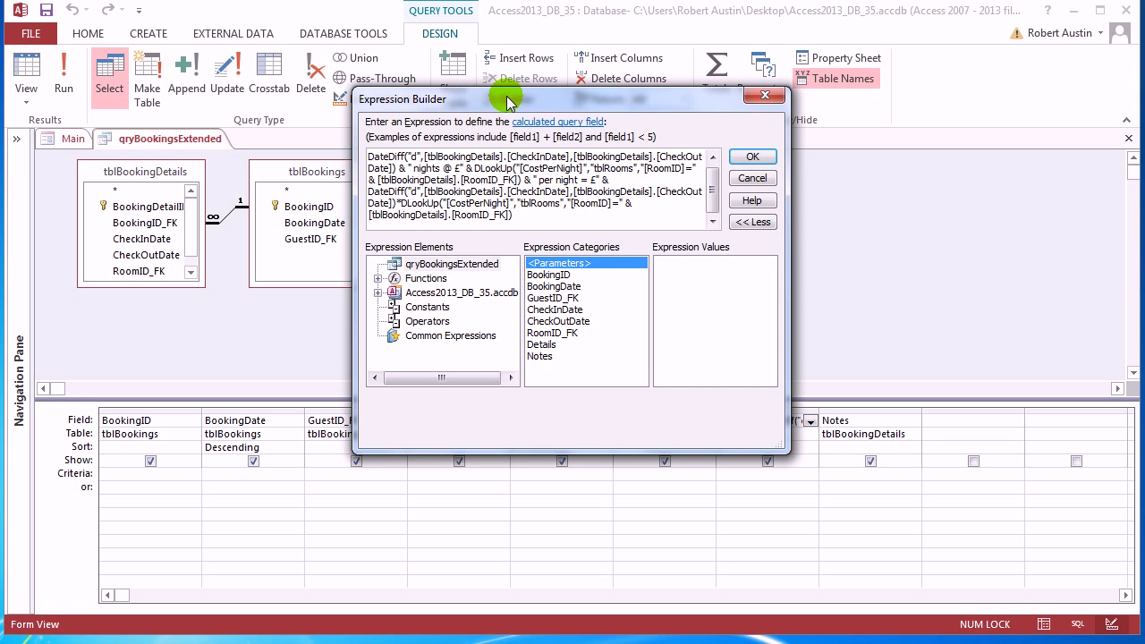
left_click(754, 157)
left_click(64, 81)
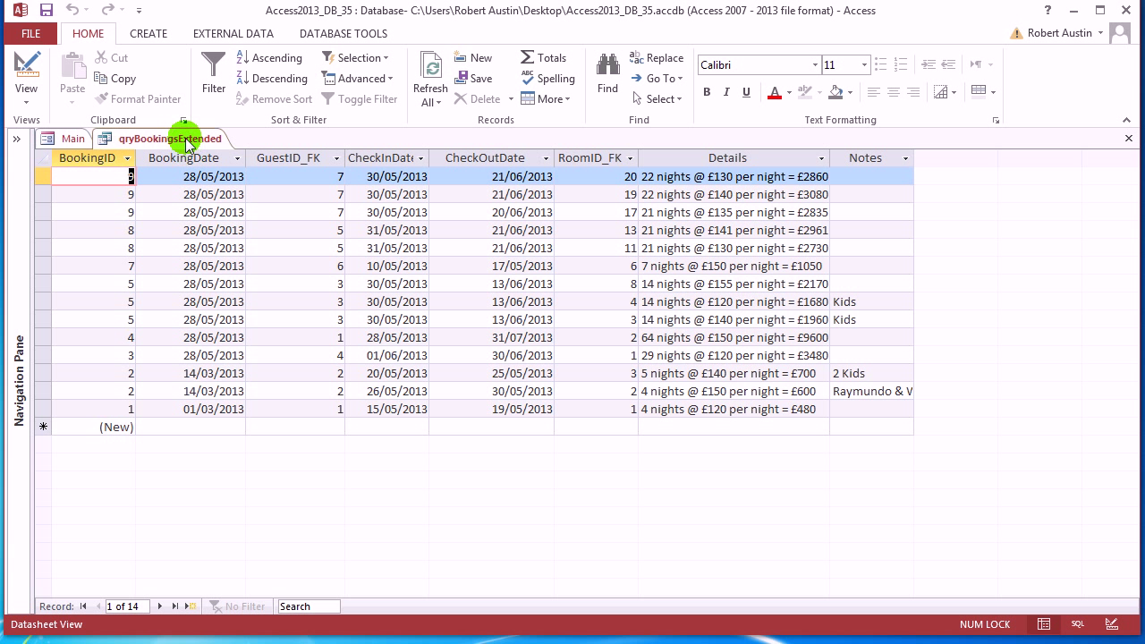
Close qryBookingsExtended, saving its design changes, and close the Main form
left_click(17, 141)
right_click(340, 138)
left_click(355, 170)
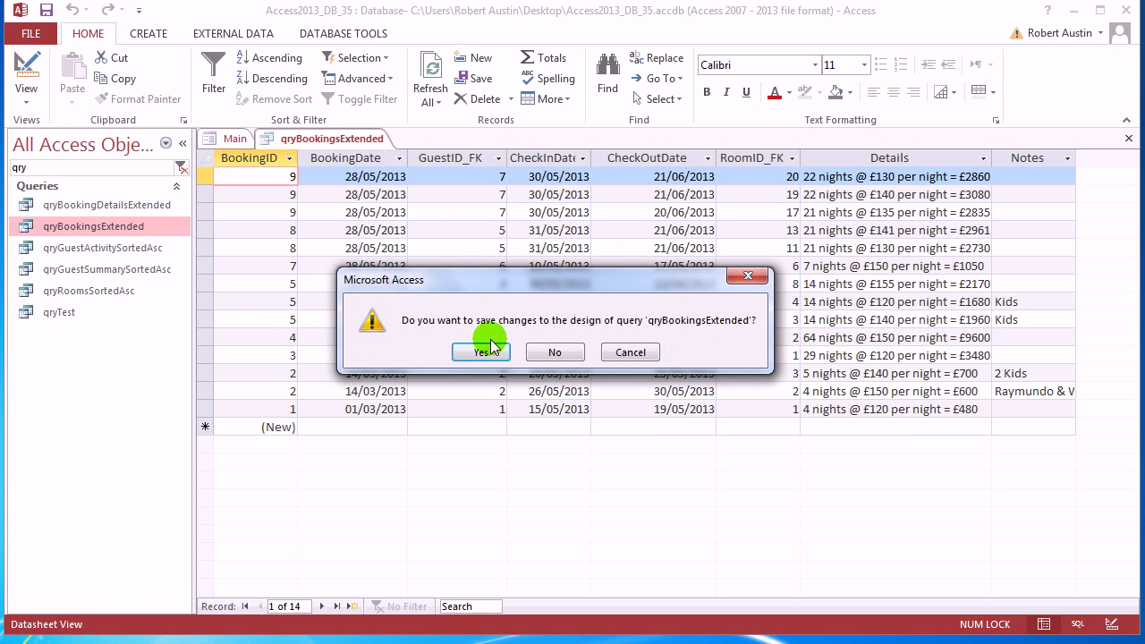
left_click(480, 351)
right_click(253, 147)
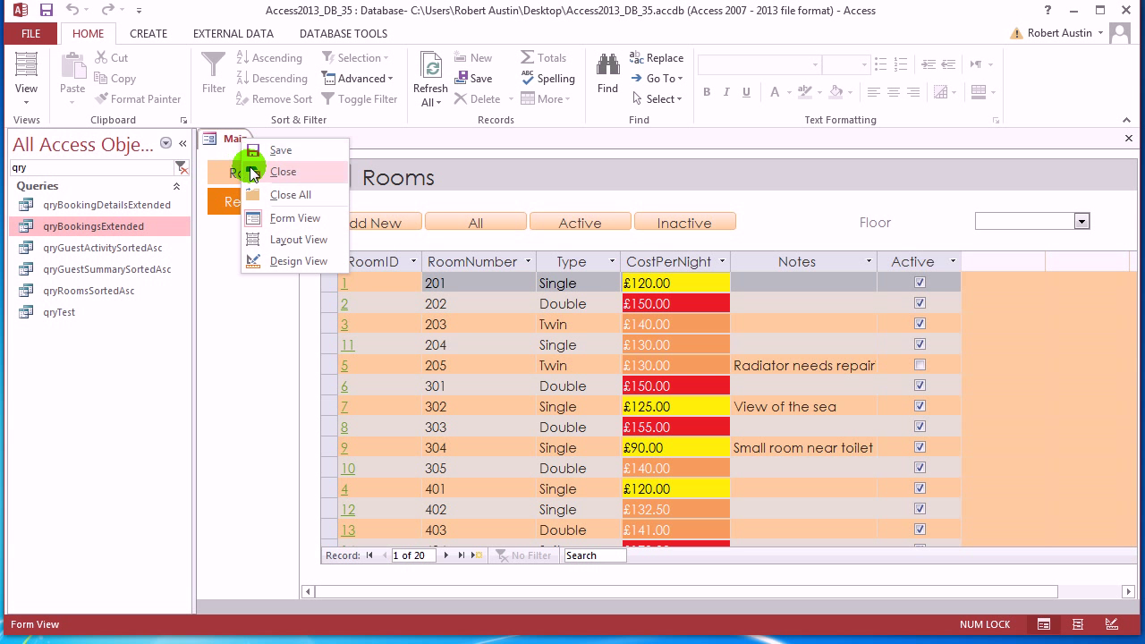
left_click(270, 170)
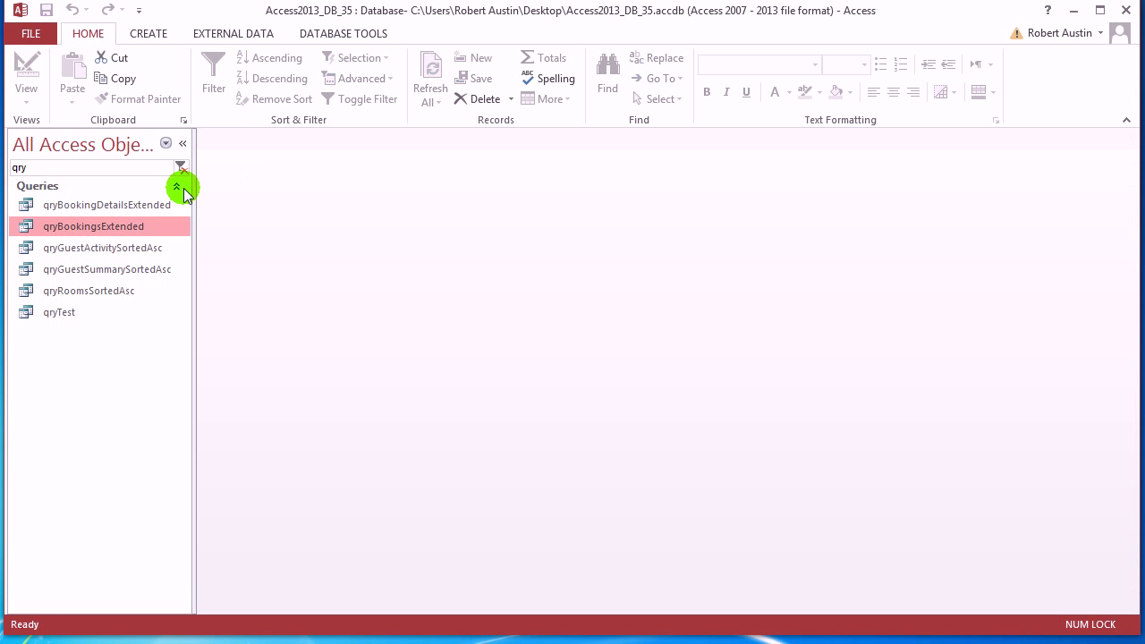
left_click(151, 33)
Create a datasheet form from qryBookingsExtended through More Forms
left_click(490, 98)
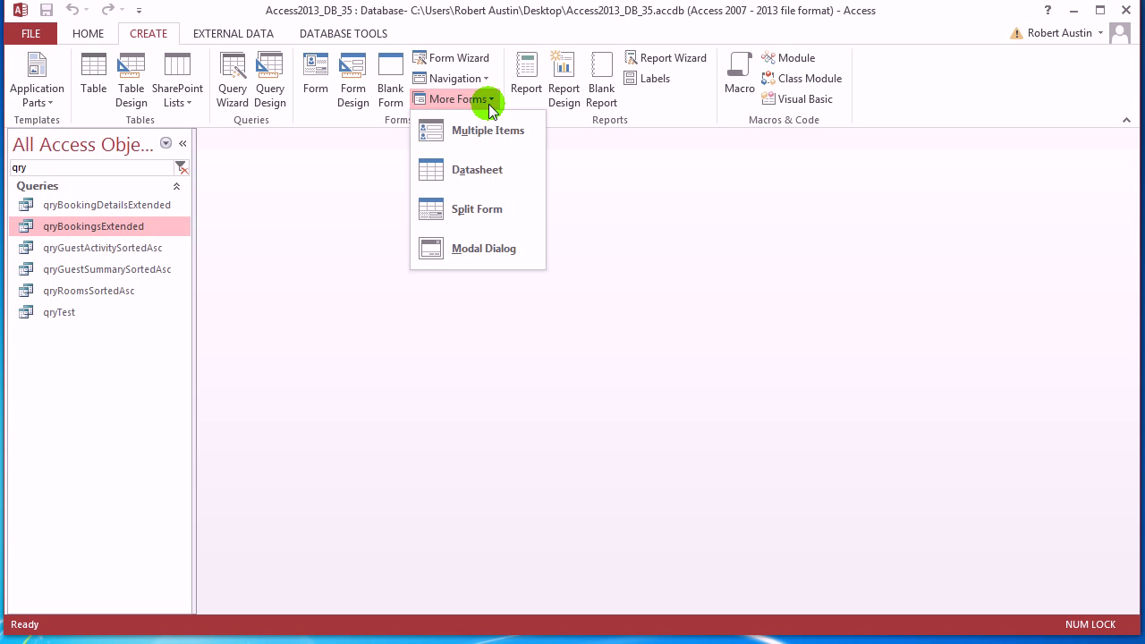
left_click(450, 183)
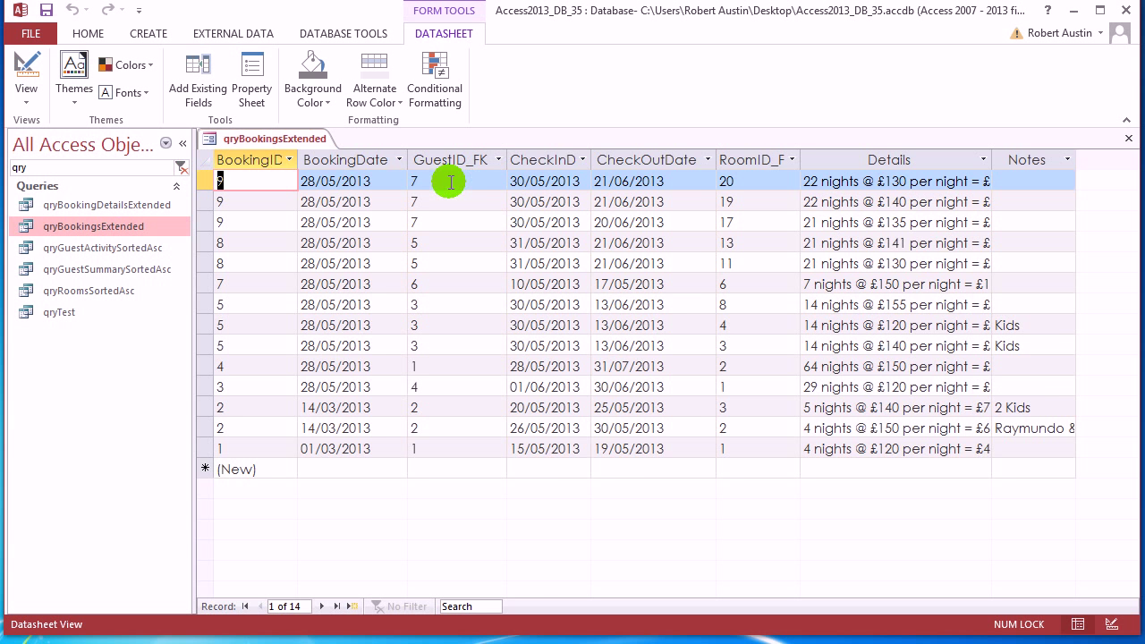
left_click(182, 143)
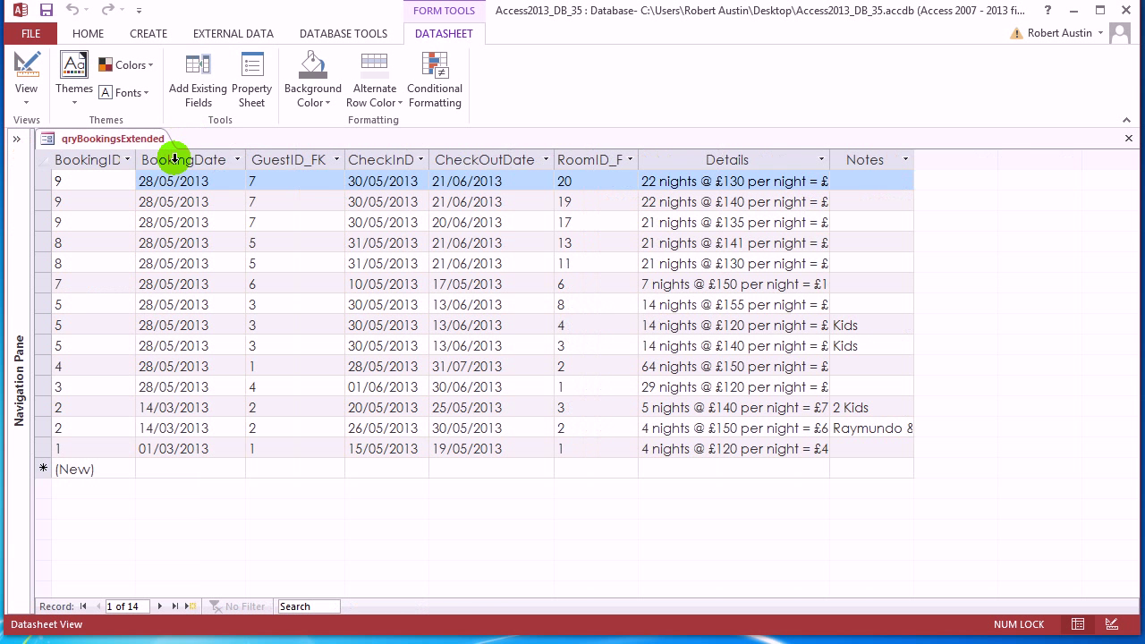
Save the new form as frmBookingsExtendedDS, removing the qry prefix from the suggested name
right_click(143, 139)
left_click(146, 148)
left_click(475, 228)
key("BackSpace")
key("BackSpace")
key("BackSpace")
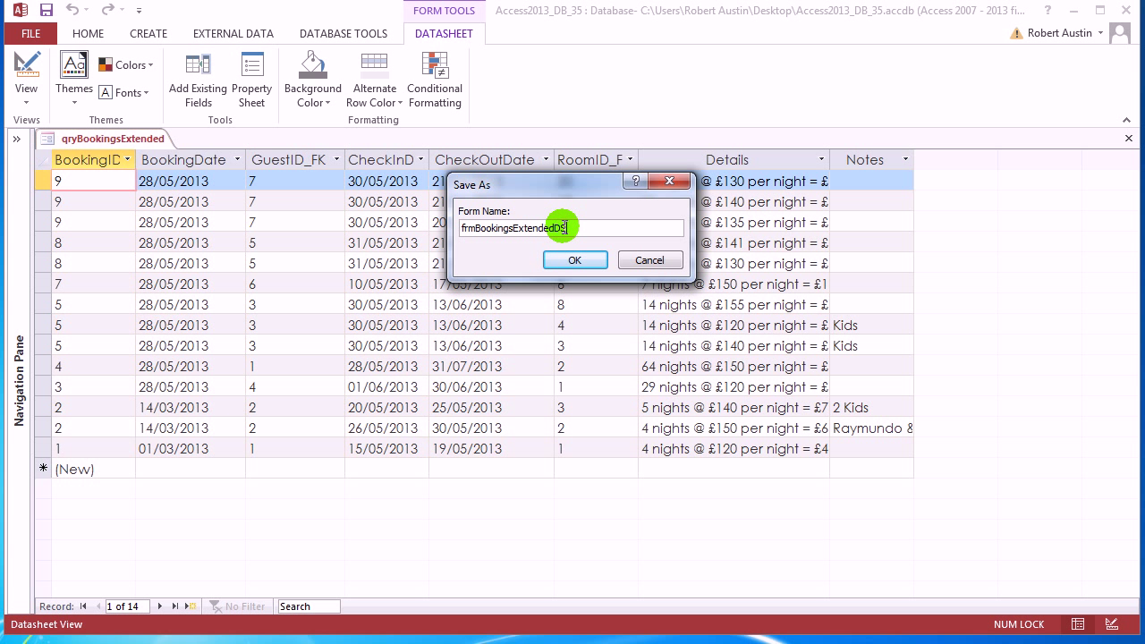
left_click(575, 260)
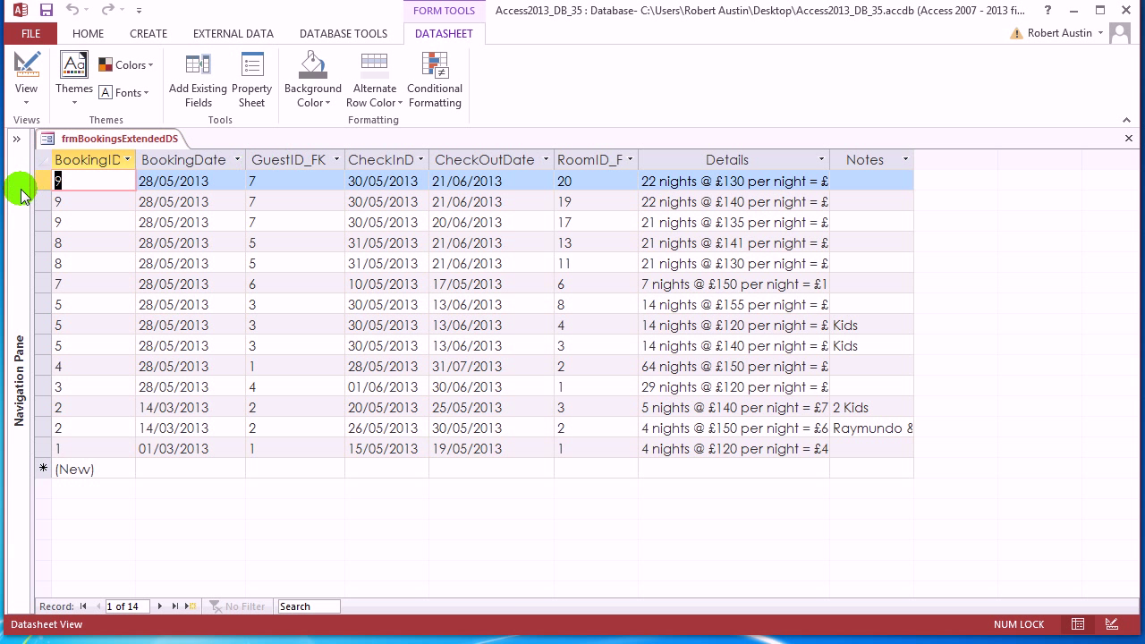
Widen the BookingID column and inspect the numeric GuestID_FK and RoomID_FK columns
left_click_drag(142, 161, 150, 161)
left_click(301, 160)
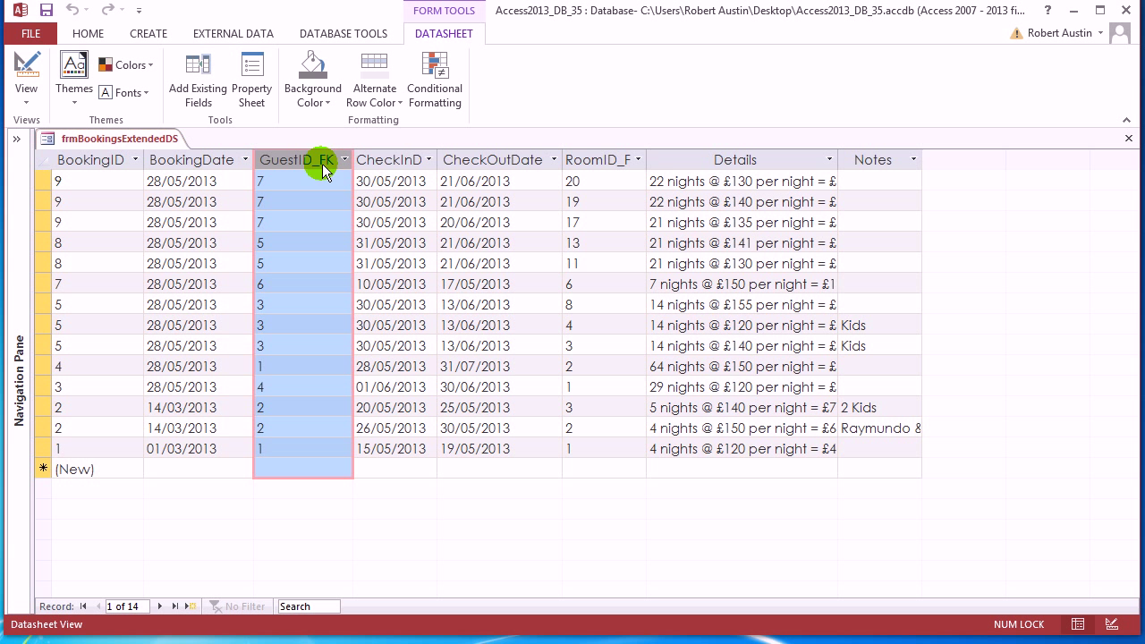
left_click(614, 161)
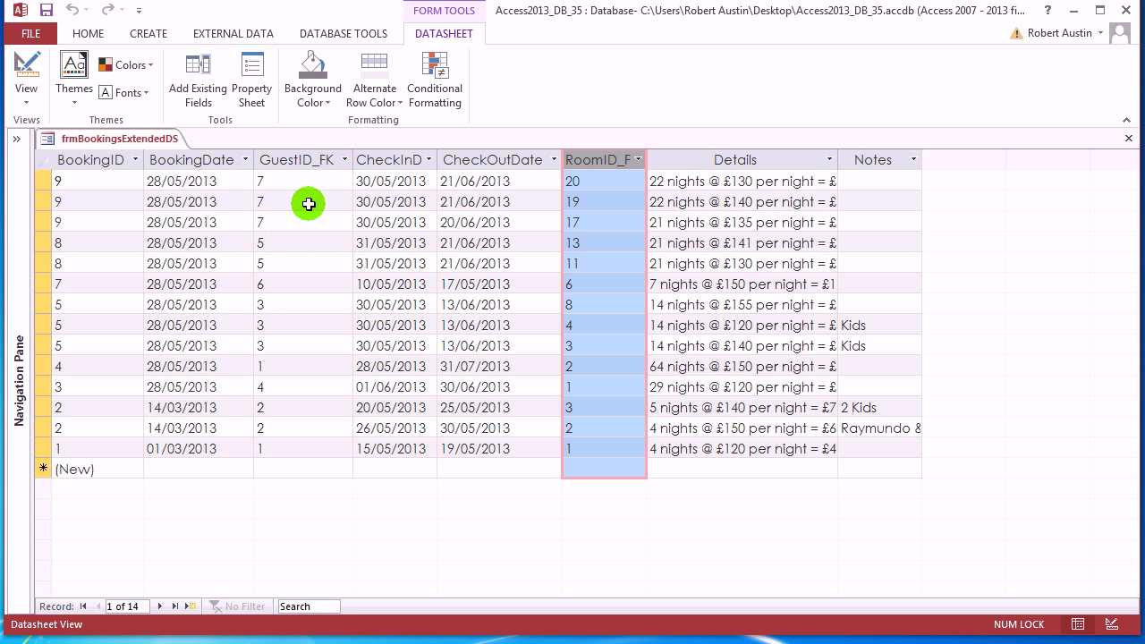
left_click(295, 163)
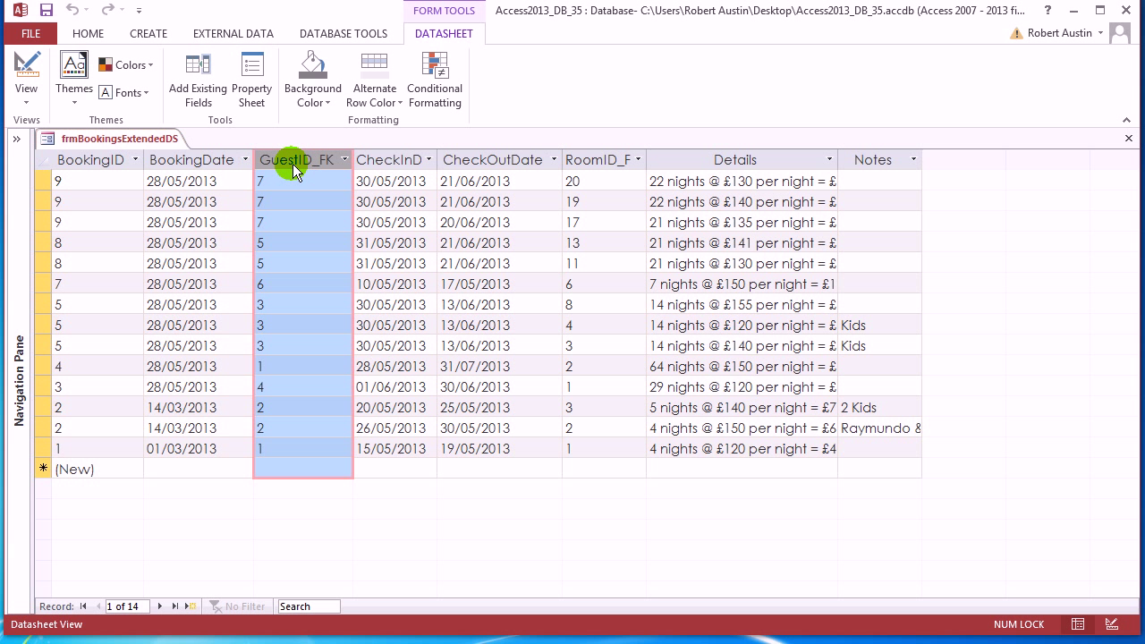
right_click(141, 141)
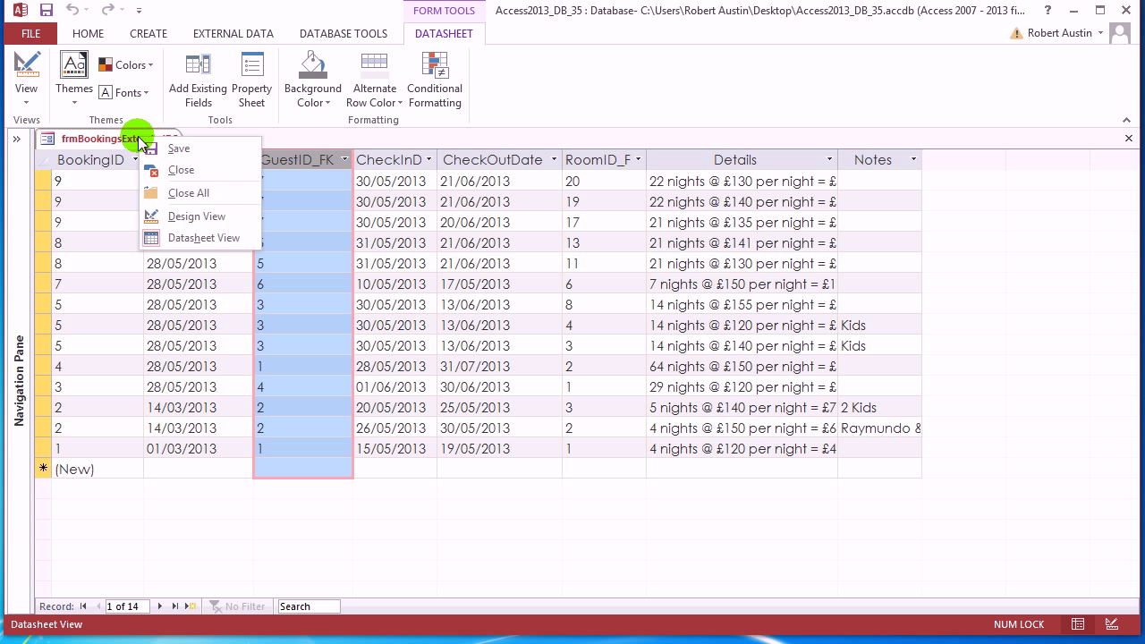
Switch frmBookingsExtendedDS to Design View and clear the control selection
left_click(192, 215)
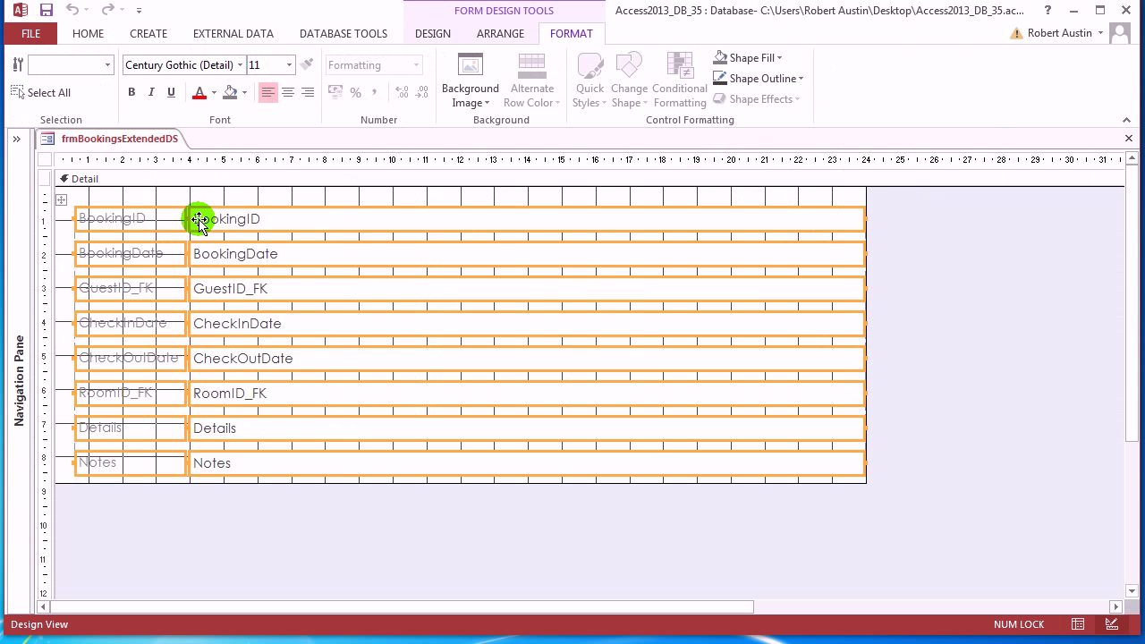
left_click(286, 198)
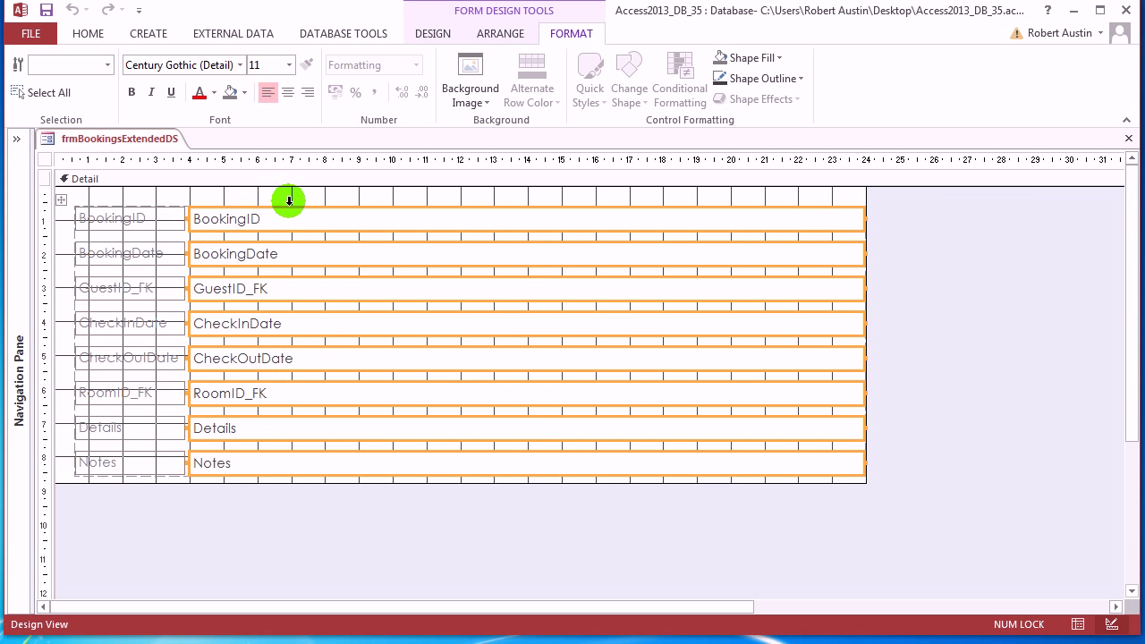
left_click(1058, 383)
Rename the GuestID_FK label to Guest and the RoomID_FK label to Room
double_click(128, 299)
left_click(167, 287)
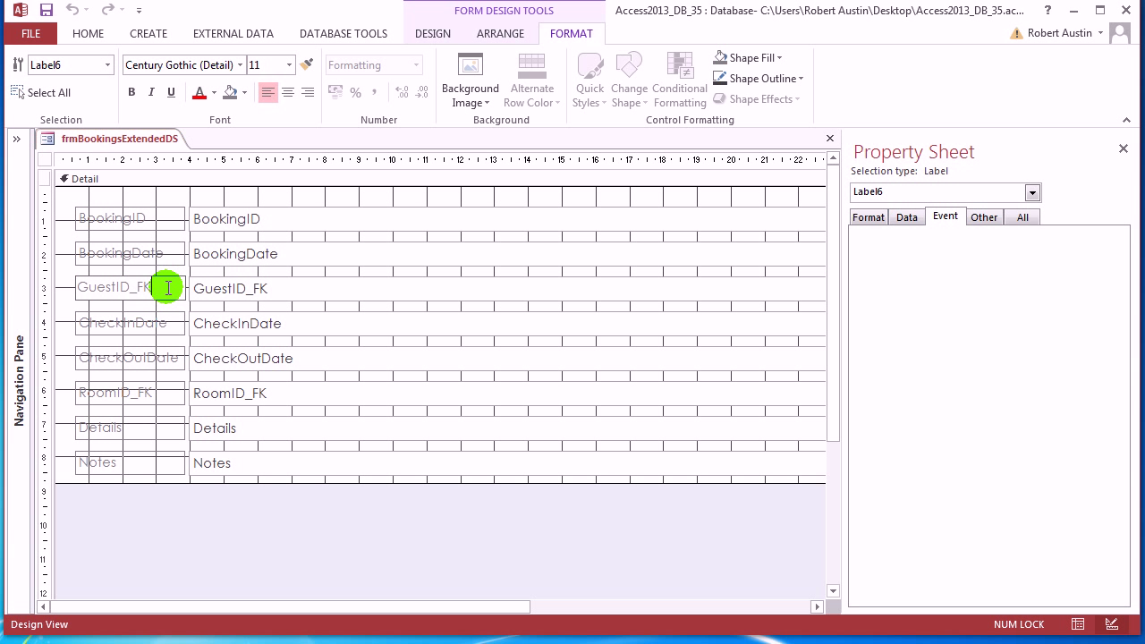
left_click(153, 393)
left_click(165, 392)
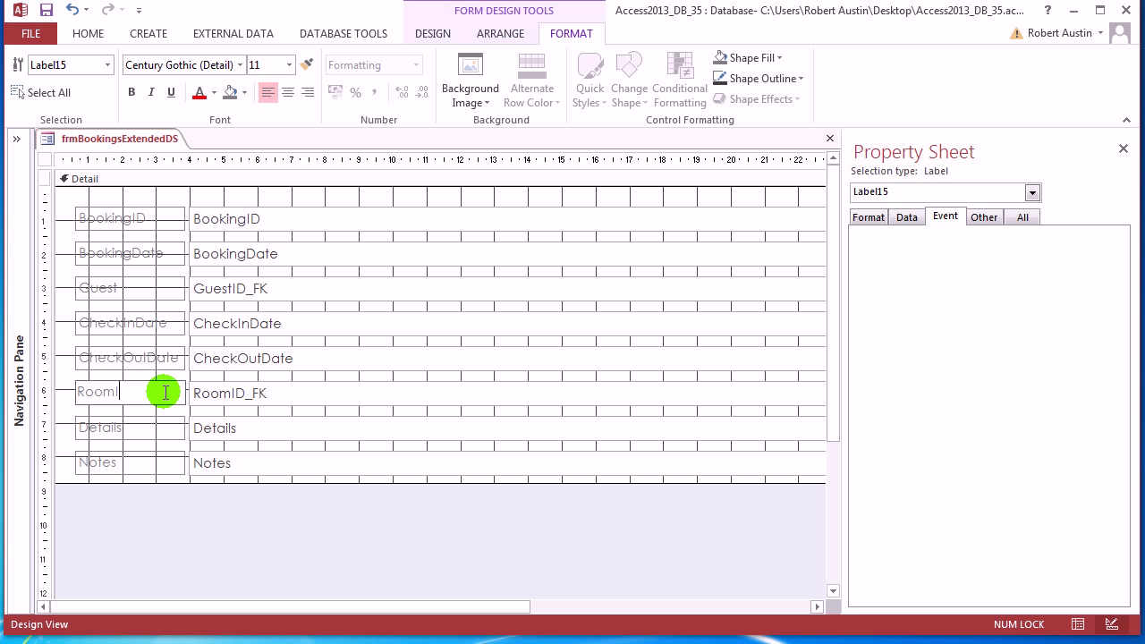
left_click(158, 257)
Use Change To > Combo Box on both the GuestID_FK and RoomID_FK text boxes
left_click(272, 288)
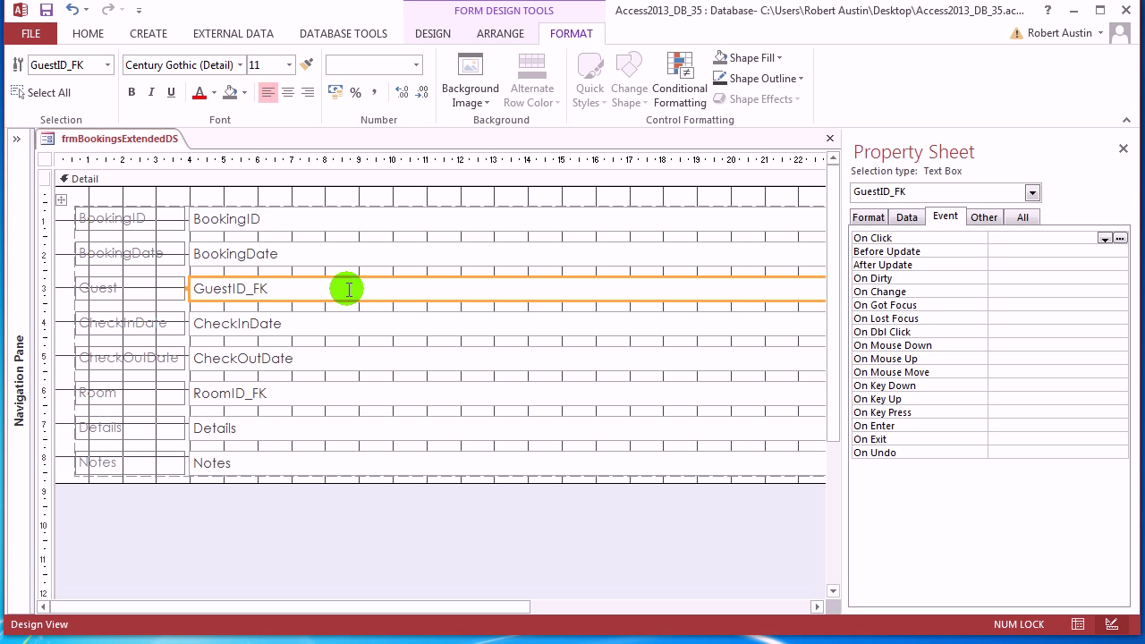
right_click(293, 289)
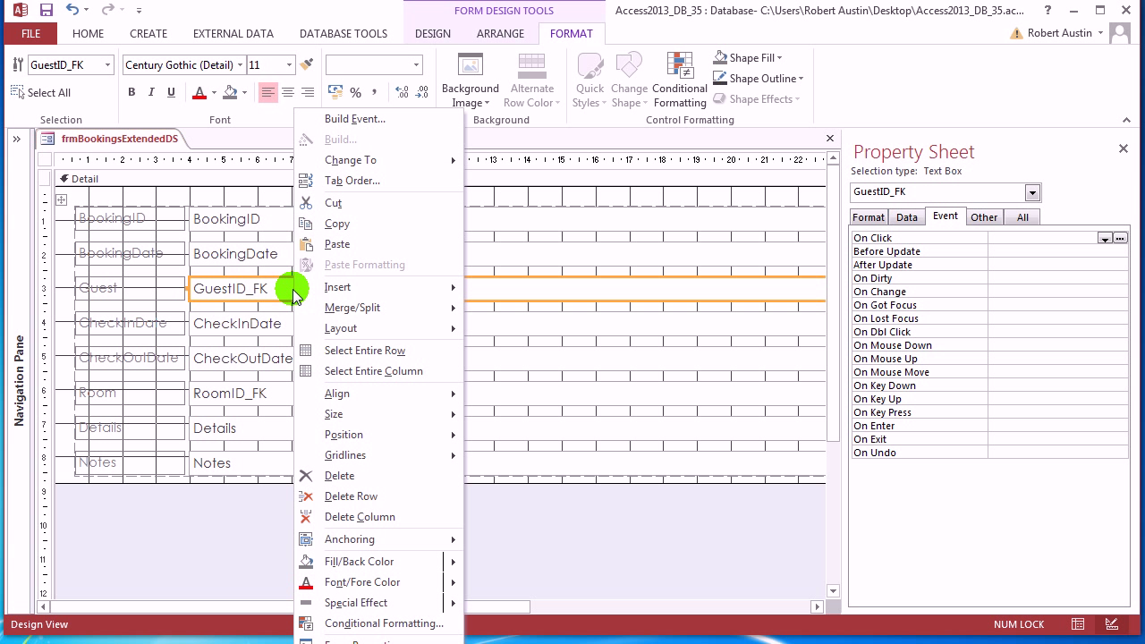
mouse_move(397, 165)
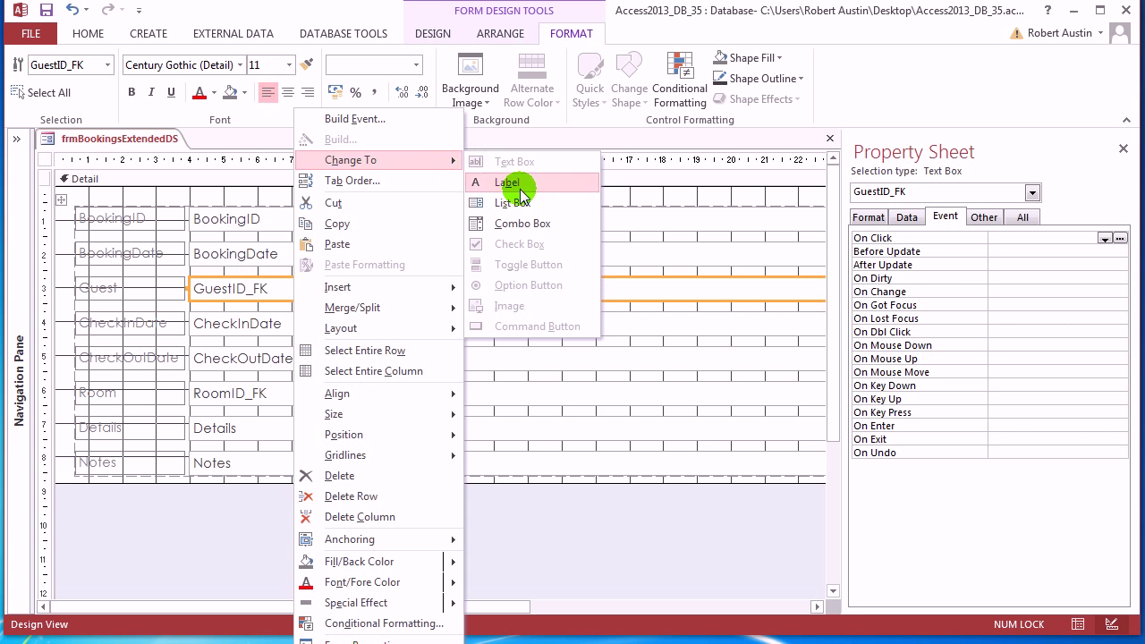
left_click(514, 223)
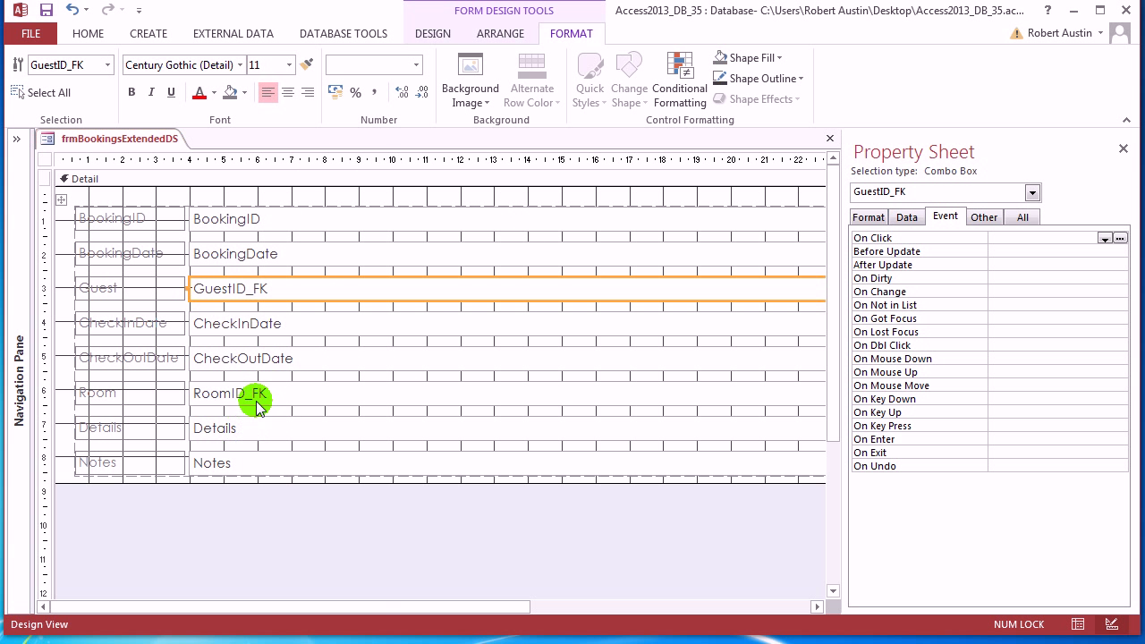
left_click(259, 392)
right_click(265, 393)
mouse_move(393, 160)
left_click(503, 223)
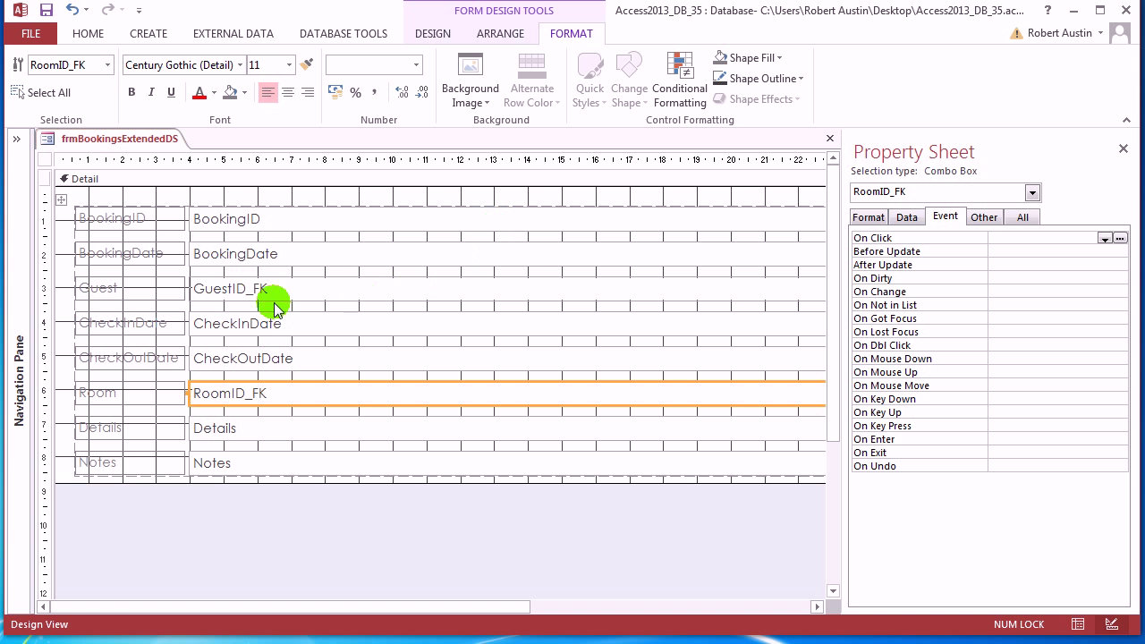
right_click(159, 140)
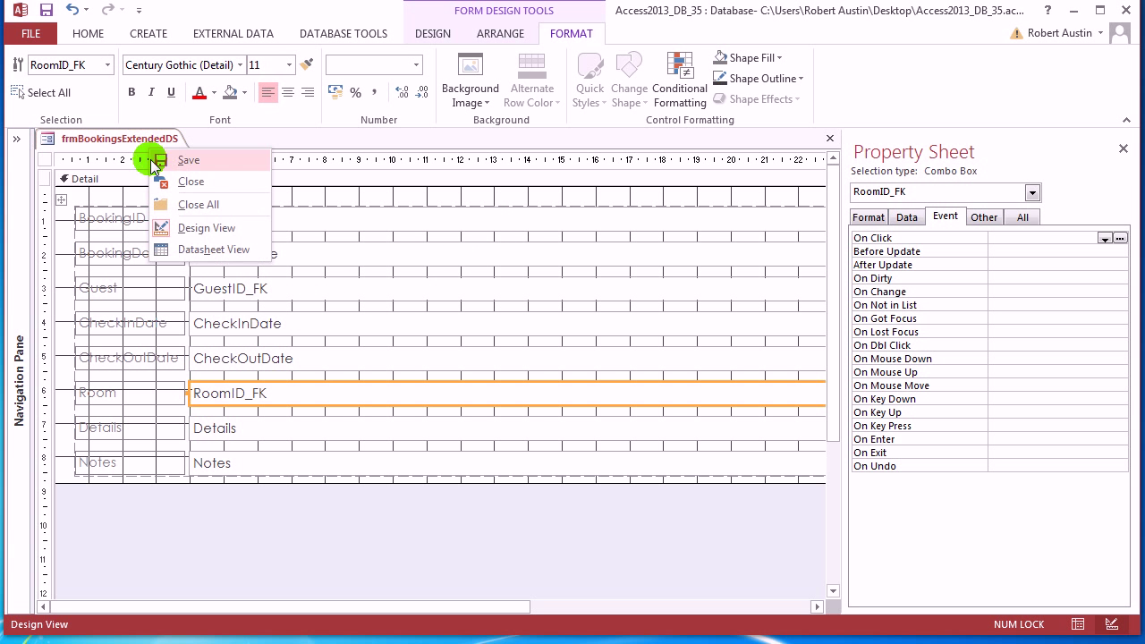
left_click(184, 251)
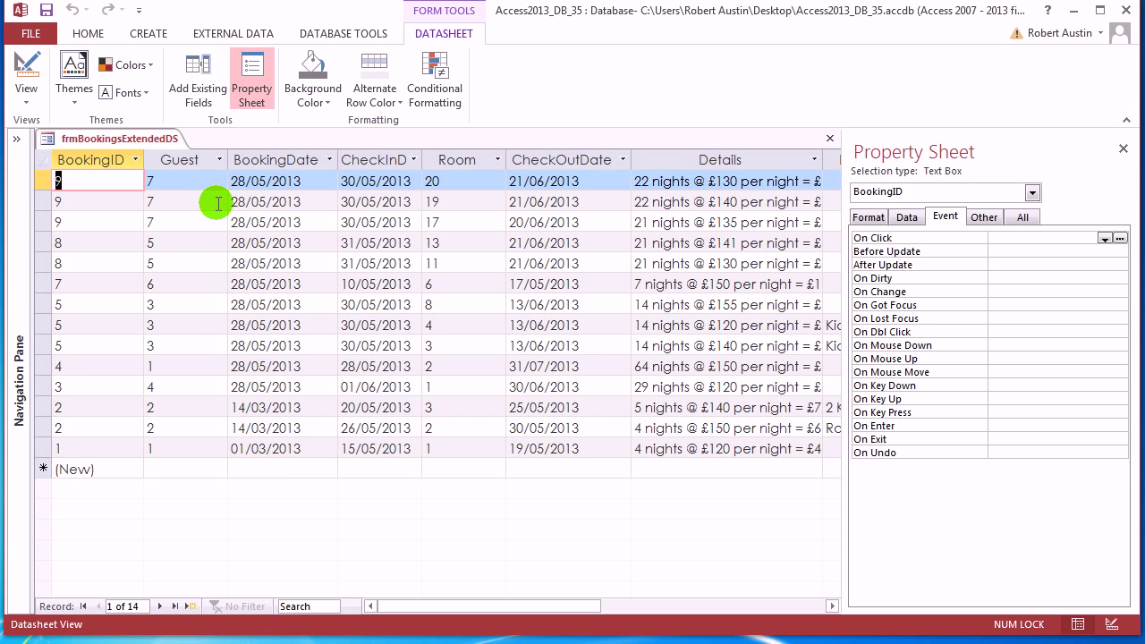
left_click(219, 183)
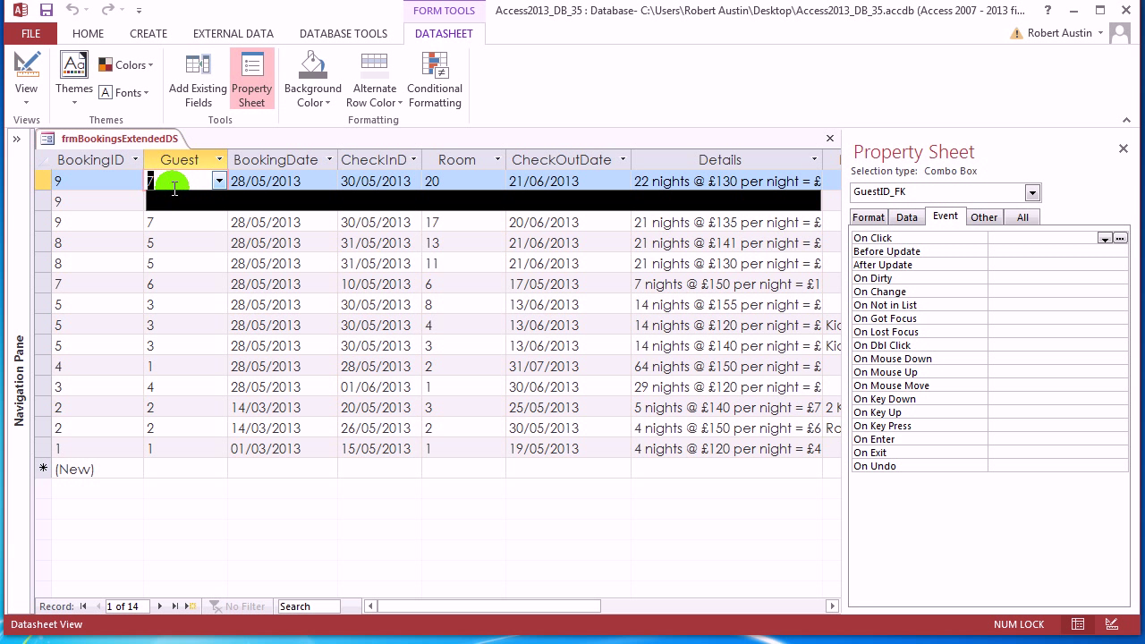
right_click(147, 139)
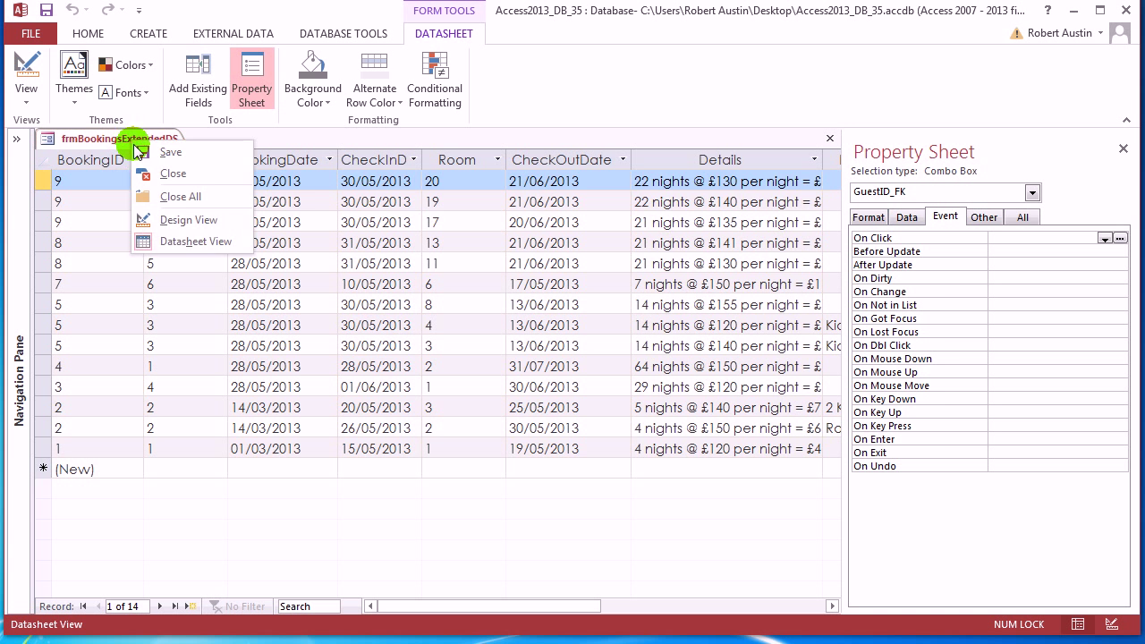
left_click(179, 219)
left_click(291, 291)
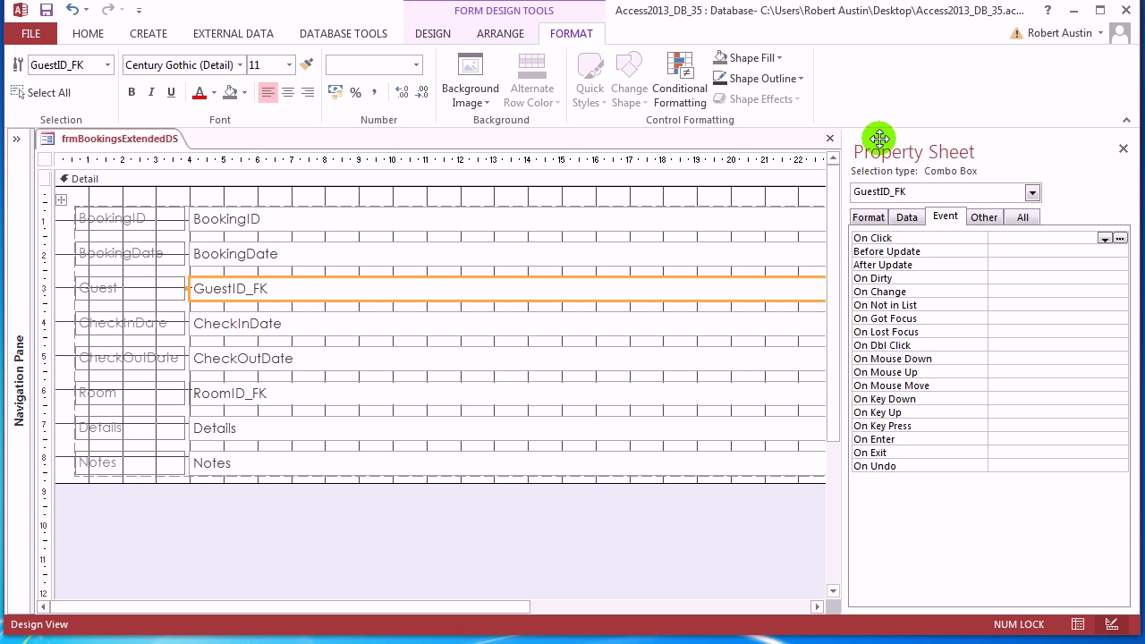
Select the GuestID_FK combo box and open the Query Builder for its Row Source
left_click(1001, 159)
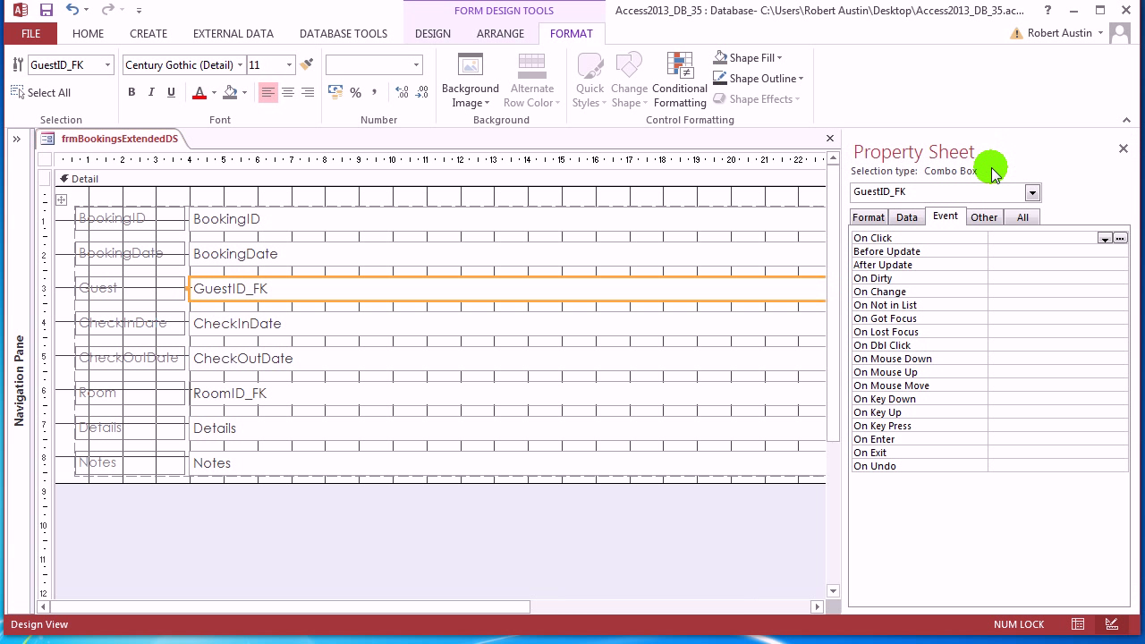
left_click(907, 218)
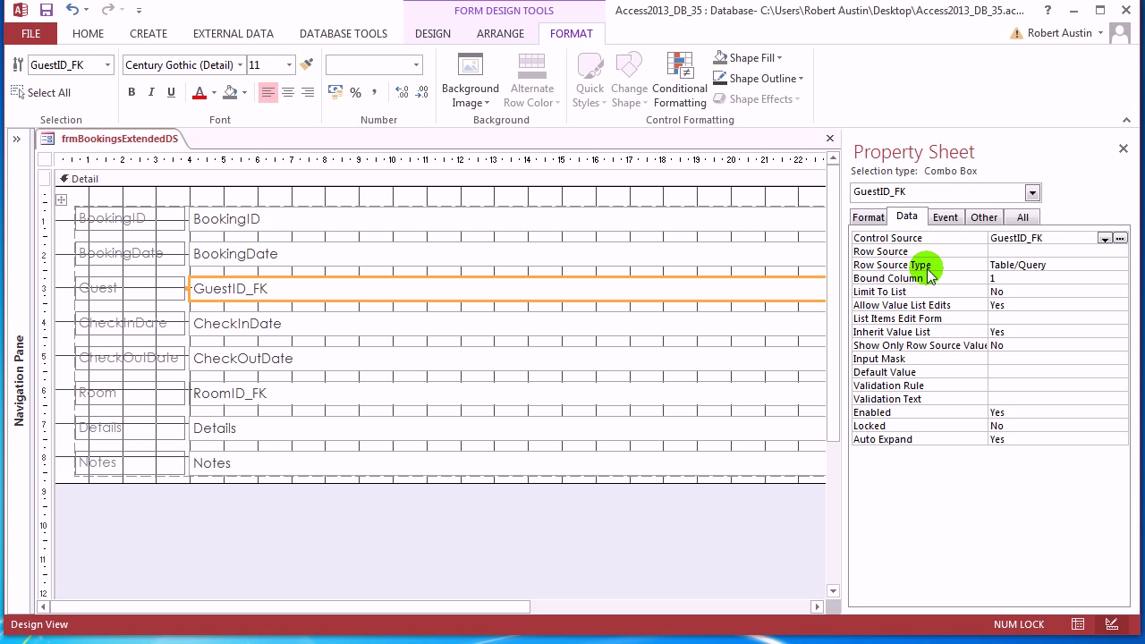
left_click(1049, 252)
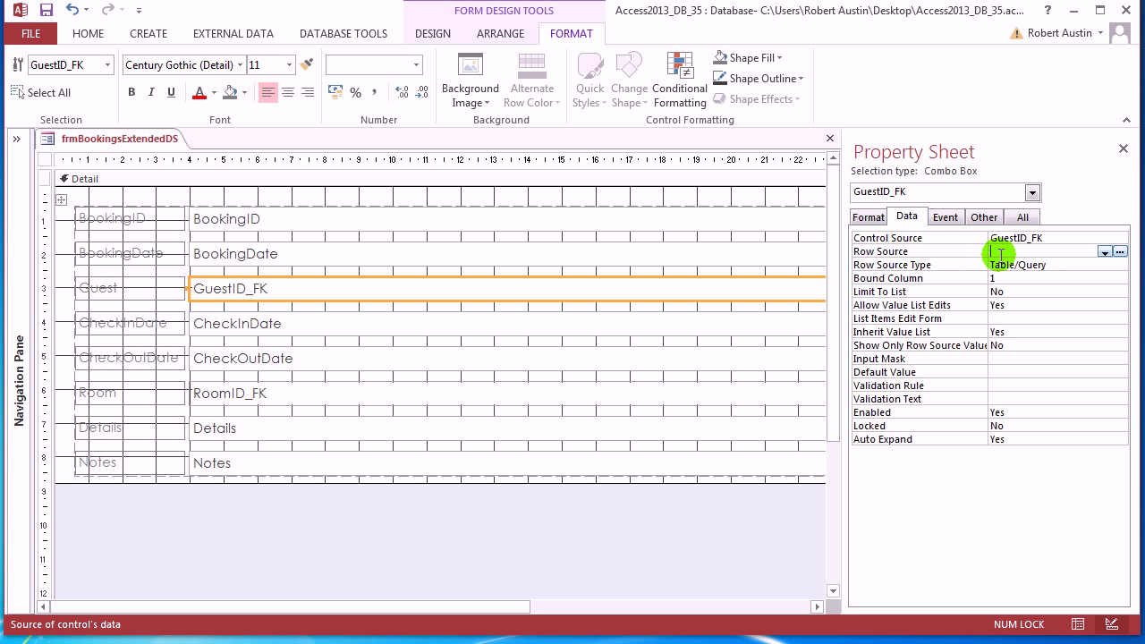
left_click(1120, 252)
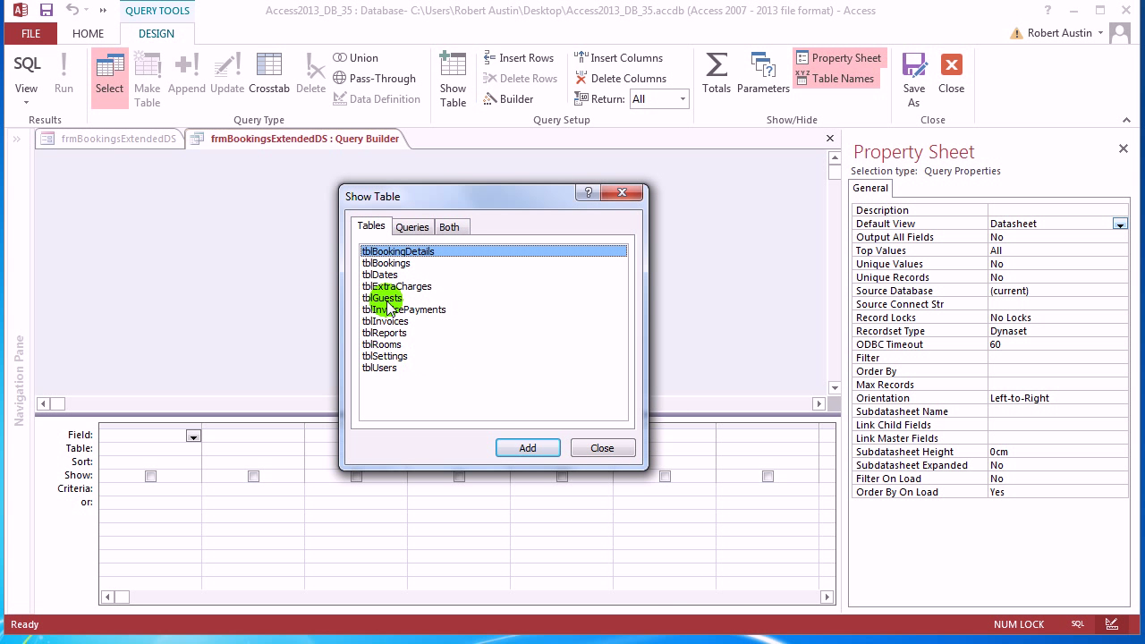
Add tblGuests with GuestID as column one, then start an expression for column two
left_click(387, 299)
left_click(528, 447)
left_click(599, 447)
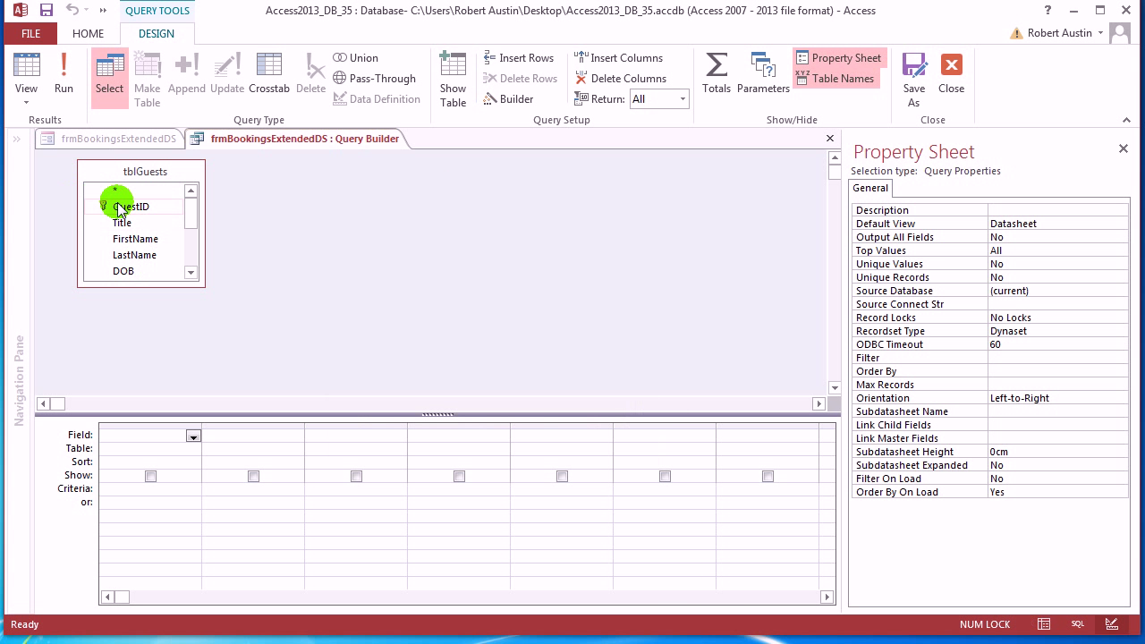
double_click(117, 207)
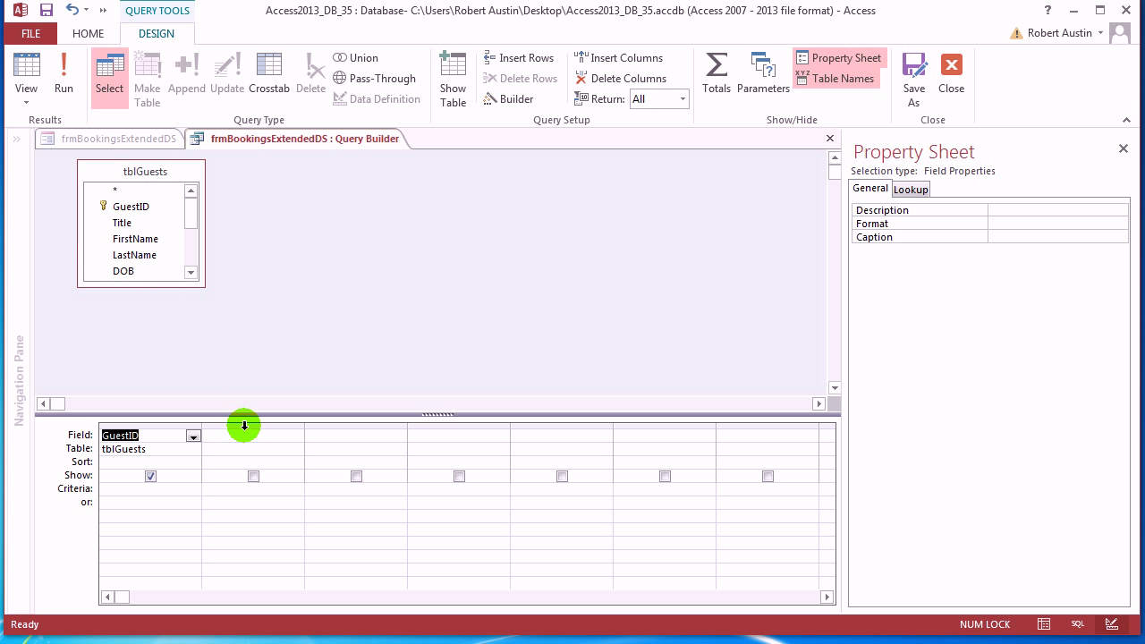
left_click(246, 432)
left_click(510, 101)
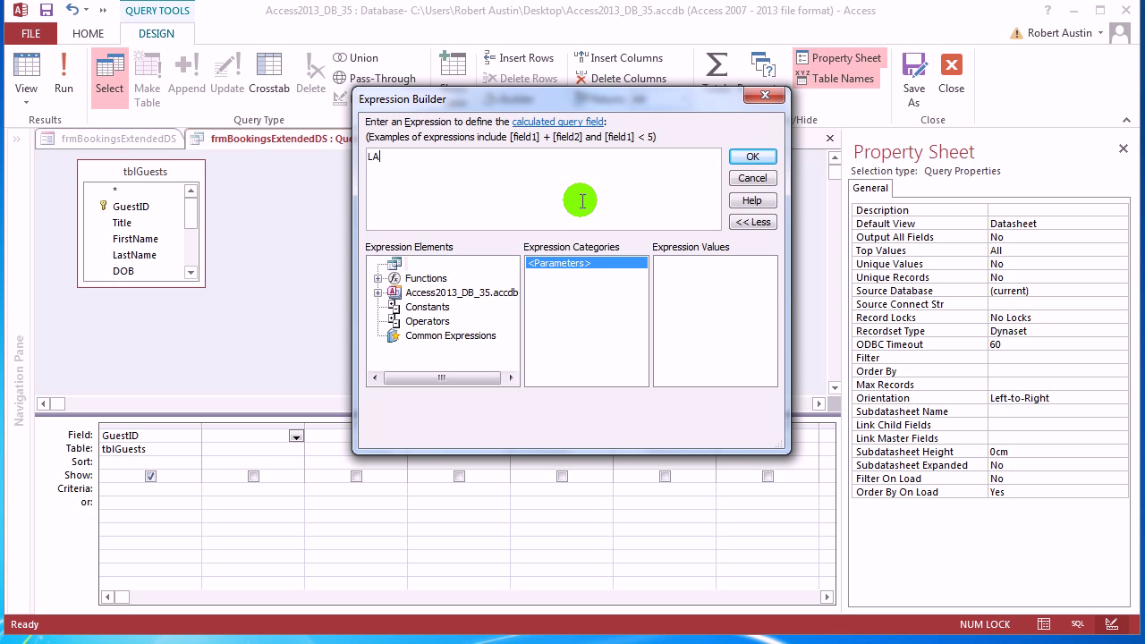
Enter the expression Guest: [LastName] & ", " & [FirstName] as a new query column
type("LAs")
key("BackSpace")
key("BackSpace")
key("BackSpace")
type("Guest: Las")
key("BackSpace")
key("BackSpace")
key("BackSpace")
type("FirstName]")
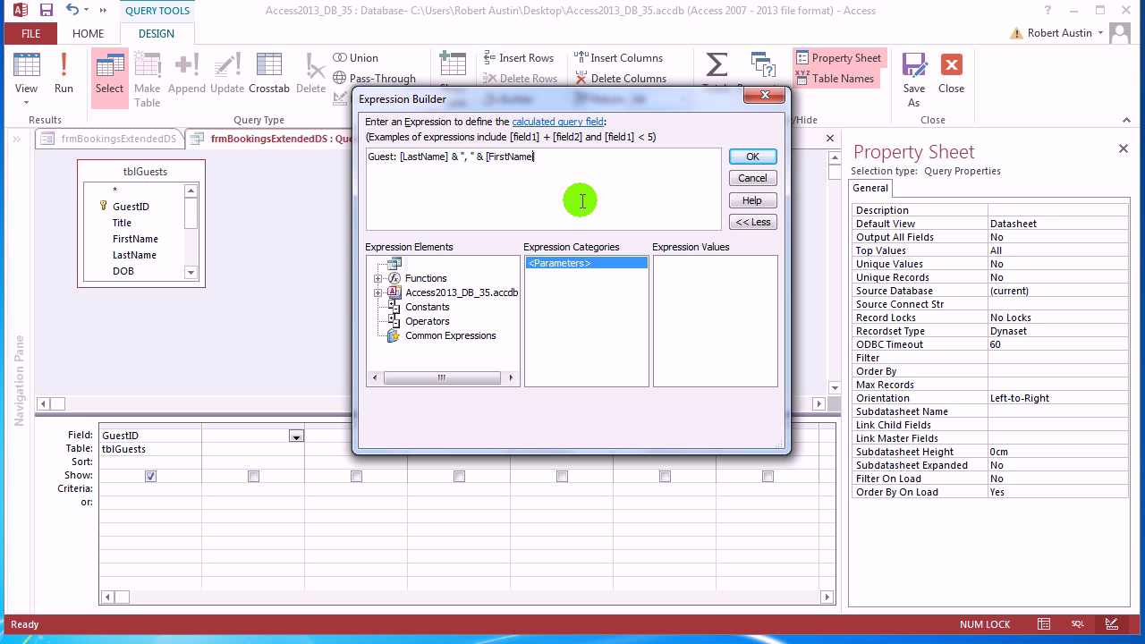
left_click(750, 156)
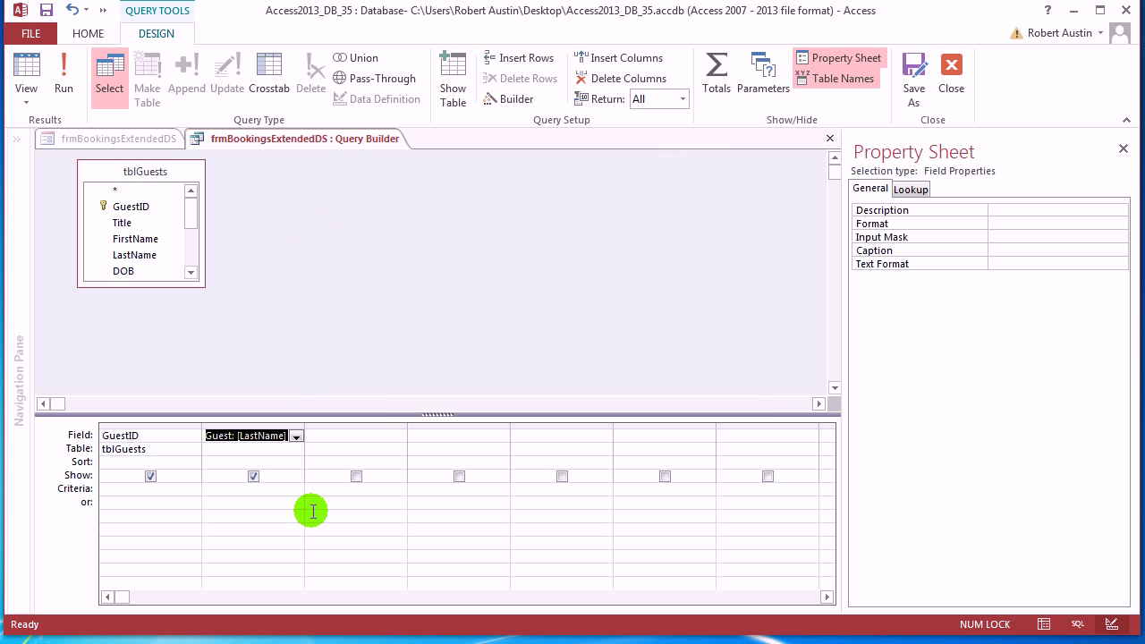
Sort the Guest column ascending and run the query to preview the 7 guests
left_click(296, 452)
left_click(349, 495)
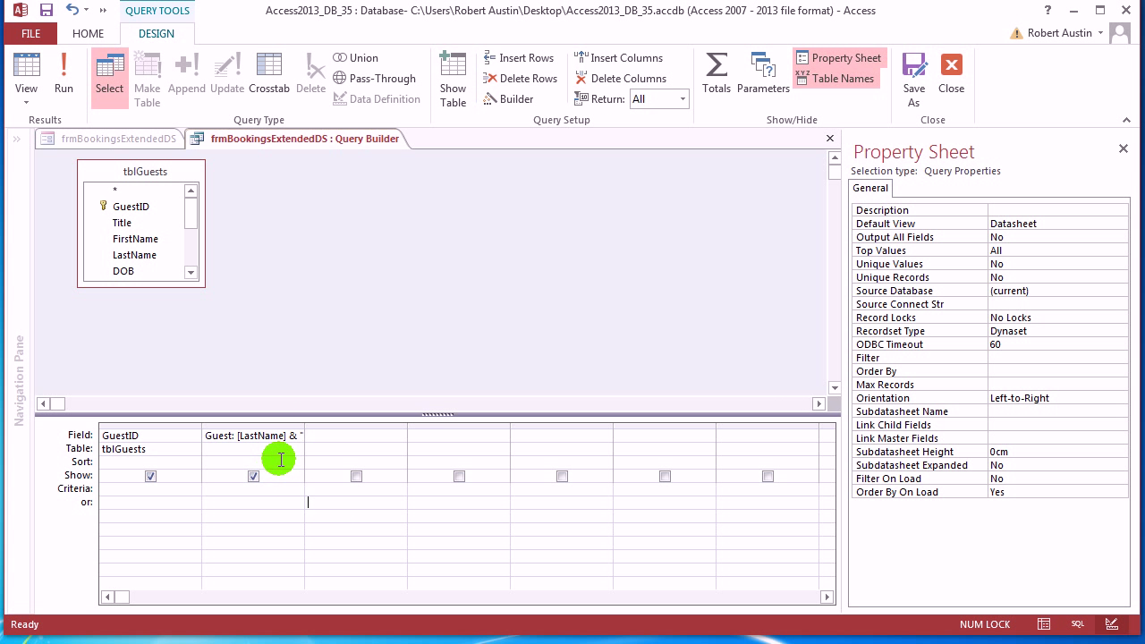
left_click(295, 463)
left_click(268, 476)
left_click(67, 72)
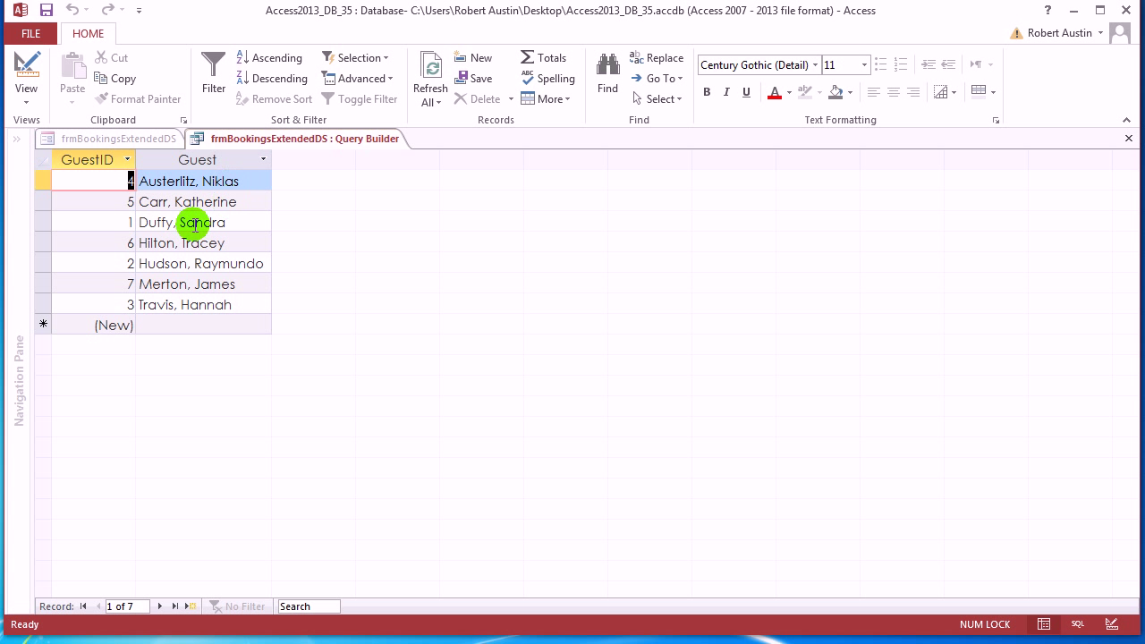
Close the guest query design so the GuestID_FK combo keeps the SELECT statement as its Row Source
right_click(308, 136)
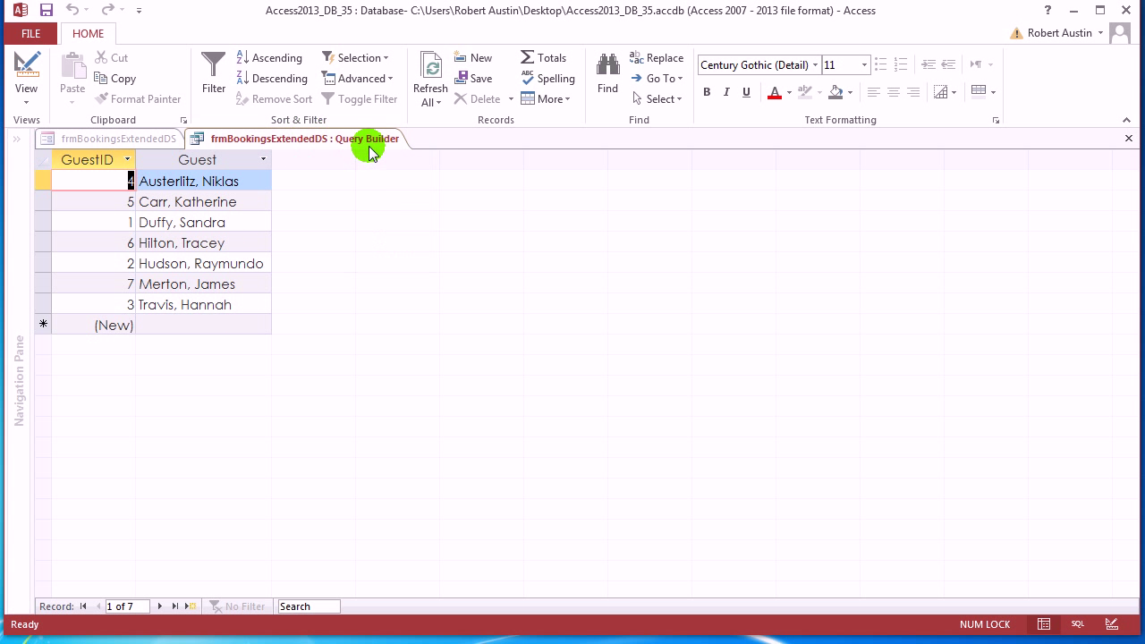
left_click(376, 169)
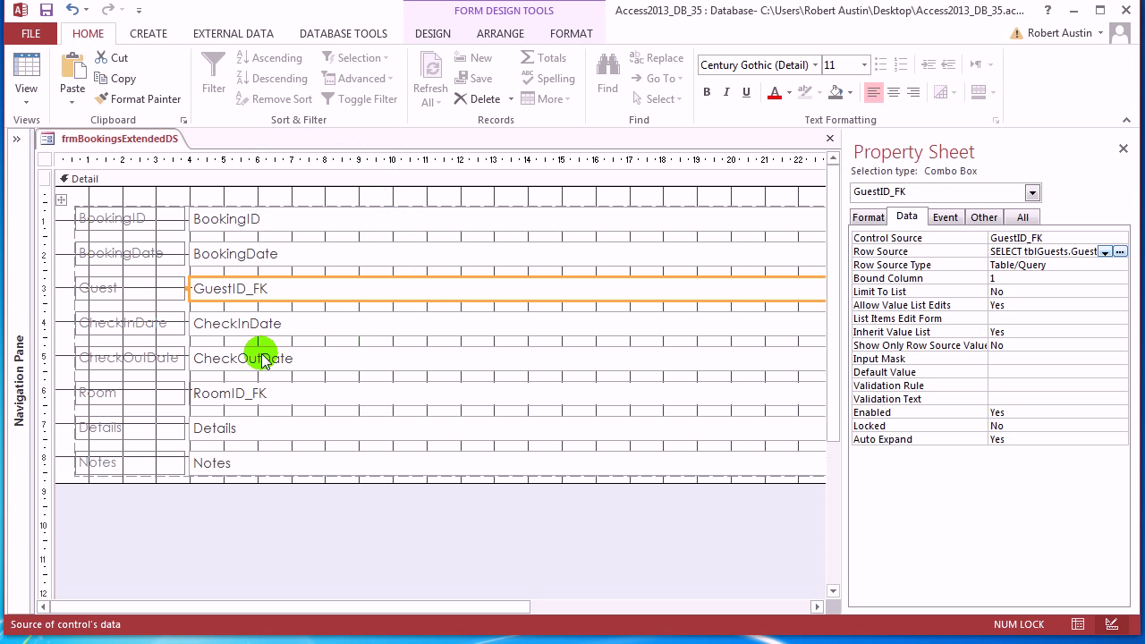
right_click(125, 139)
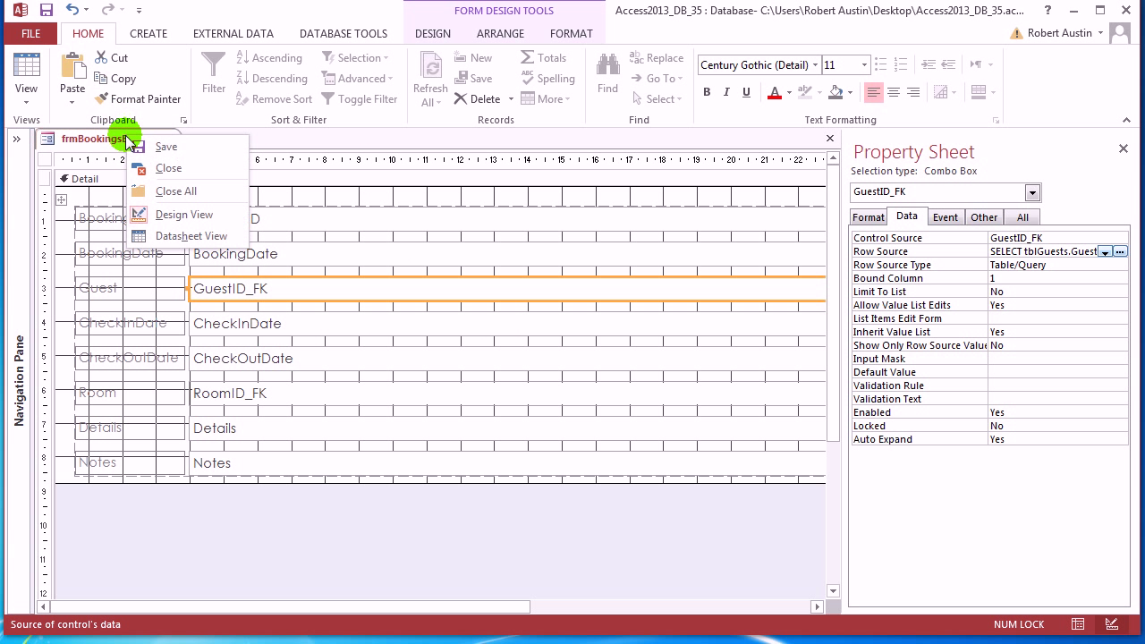
In Datasheet View, give the Guest combo Column Count 2 with widths 1cm;4cm and check the dropdown
left_click(188, 235)
left_click(218, 182)
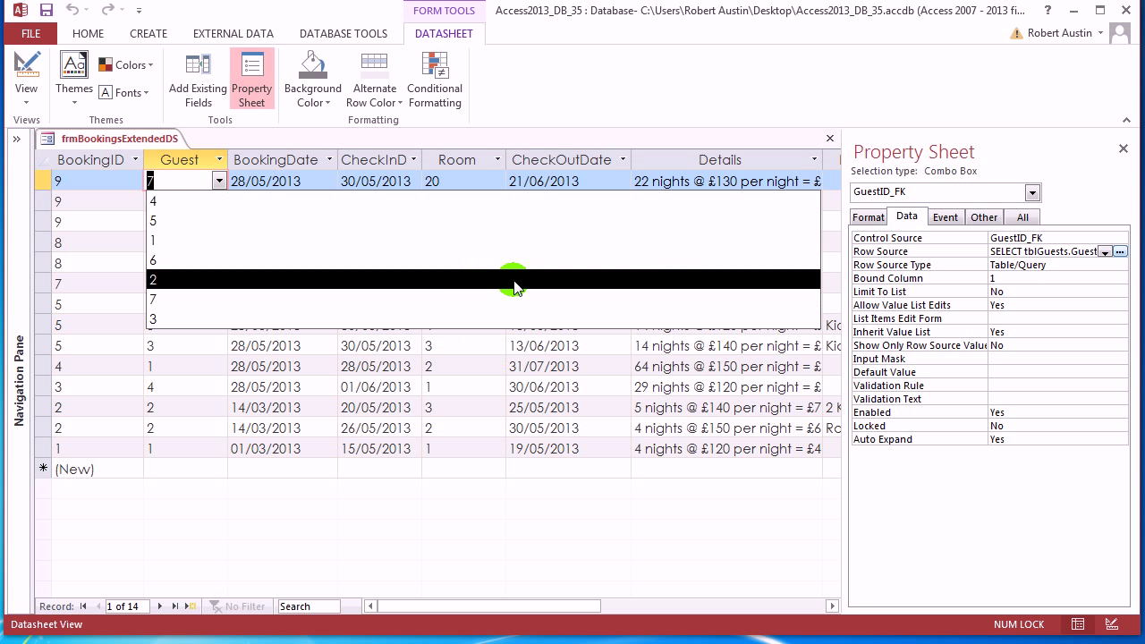
left_click(868, 216)
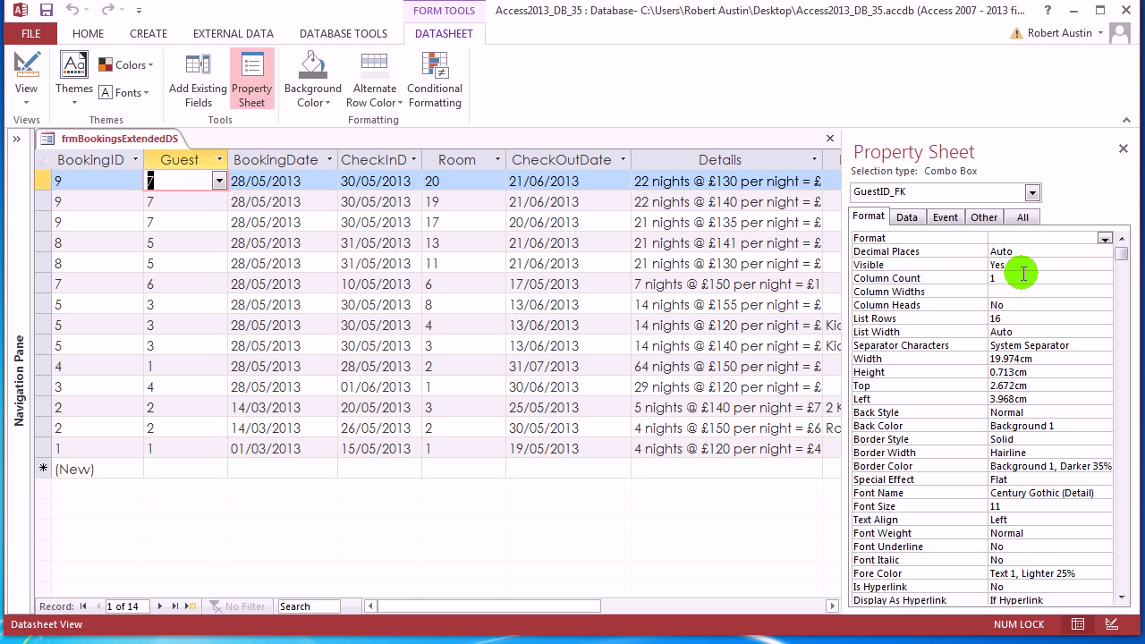
left_click(935, 279)
key("Return")
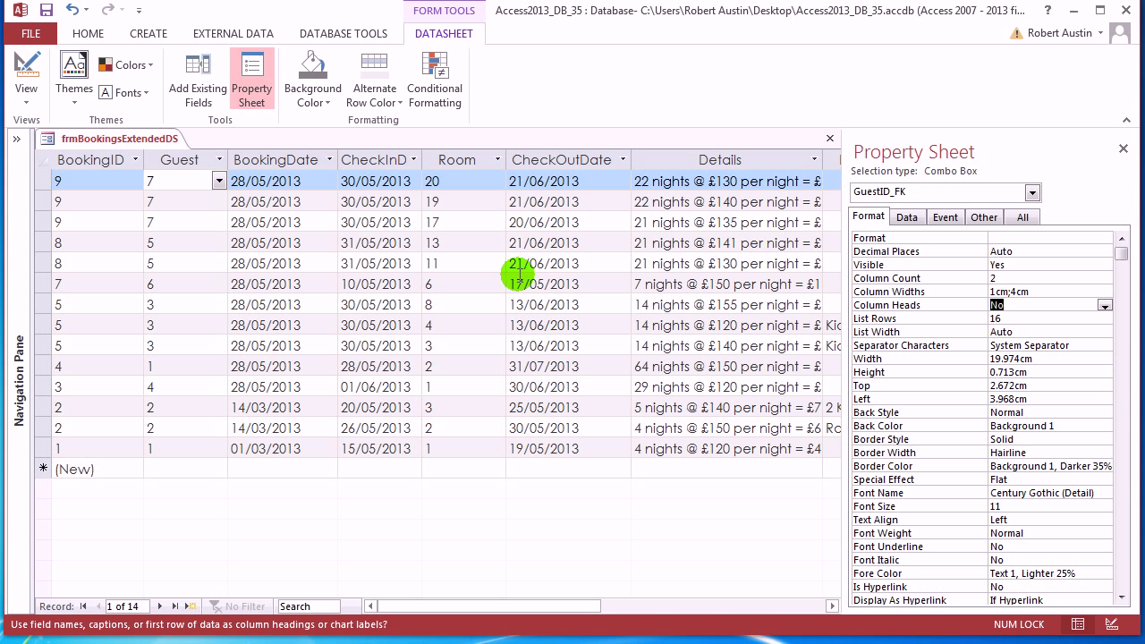
left_click(219, 182)
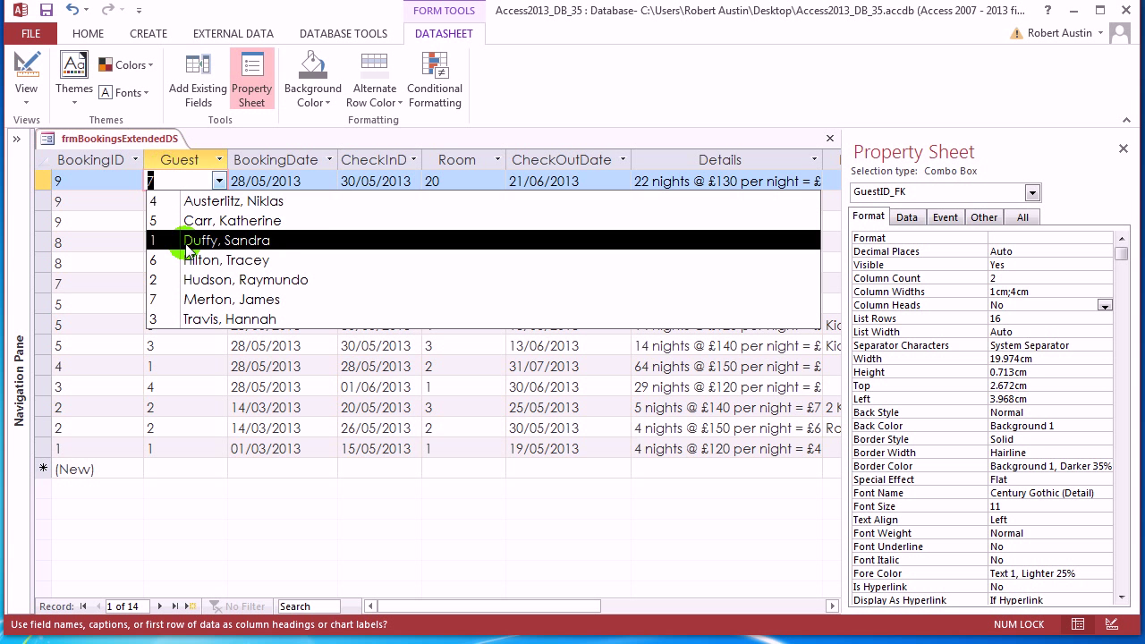
Set the Guest combo's Column Widths to 0cm;4cm and pick a guest for the first booking
left_click(997, 288)
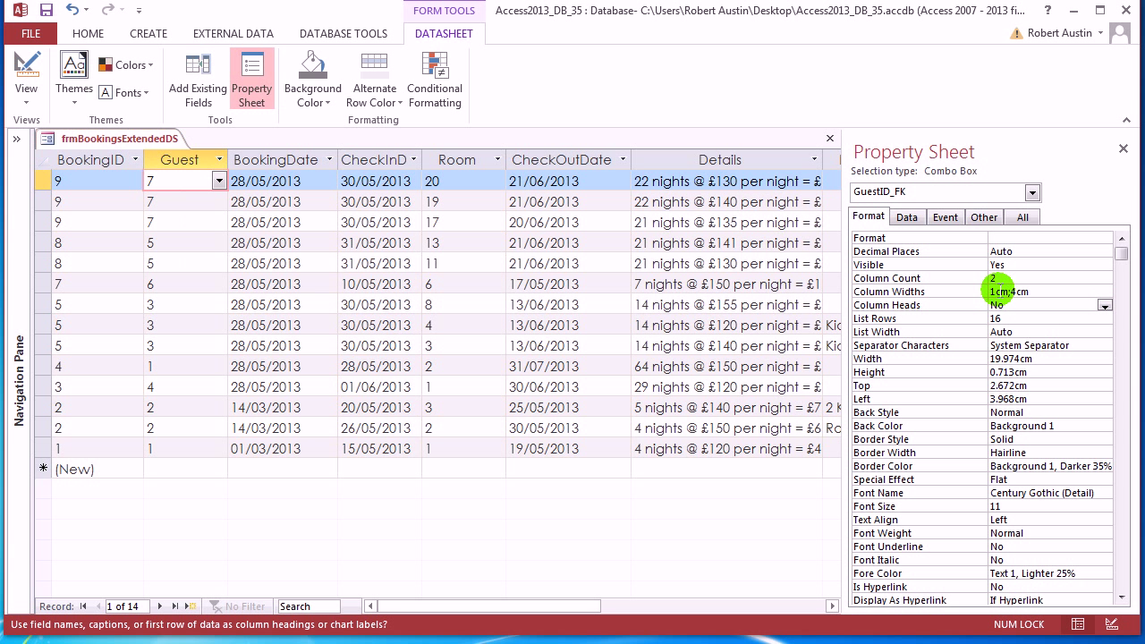
left_click(1053, 309)
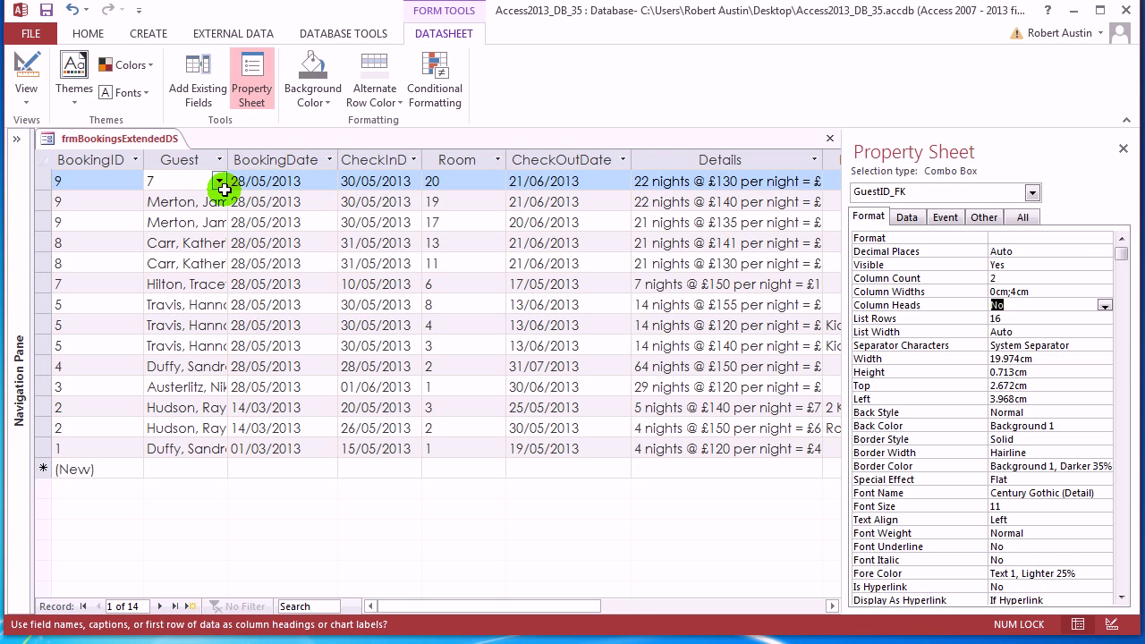
left_click(221, 181)
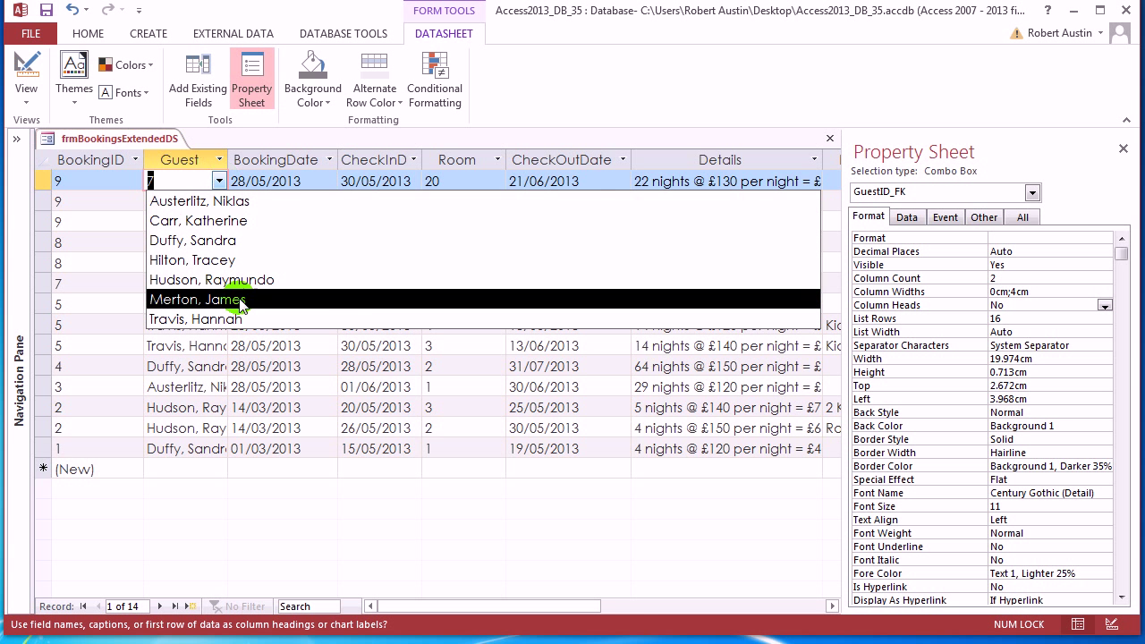
left_click(235, 298)
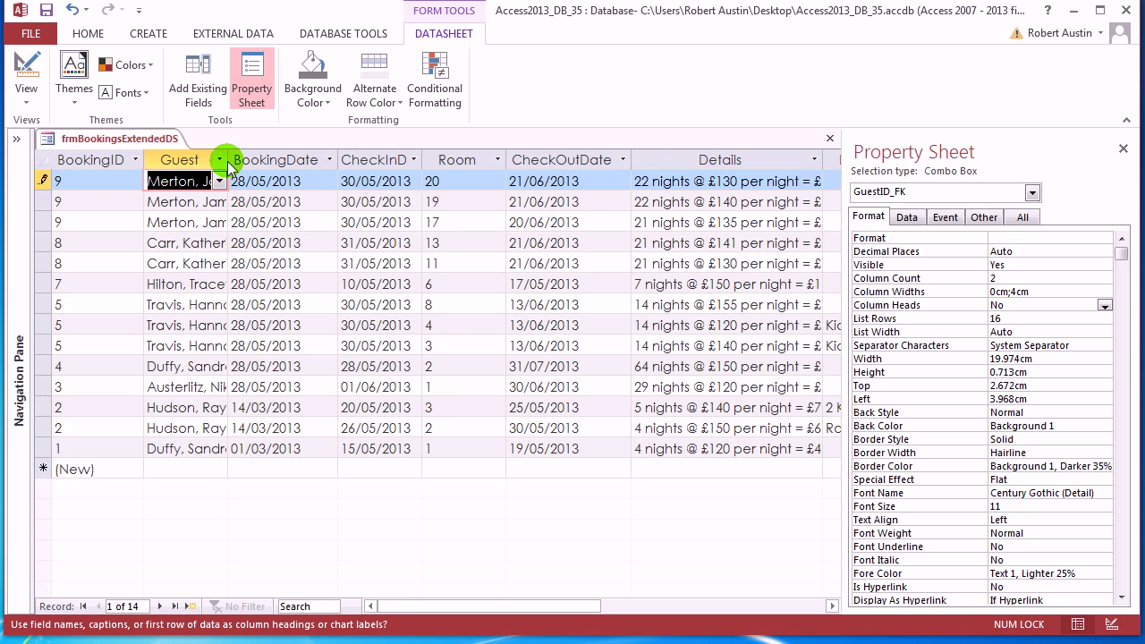
Auto-fit the Guest column to the names and check the fifth booking's guest list
left_click(219, 159)
key("Escape")
double_click(228, 160)
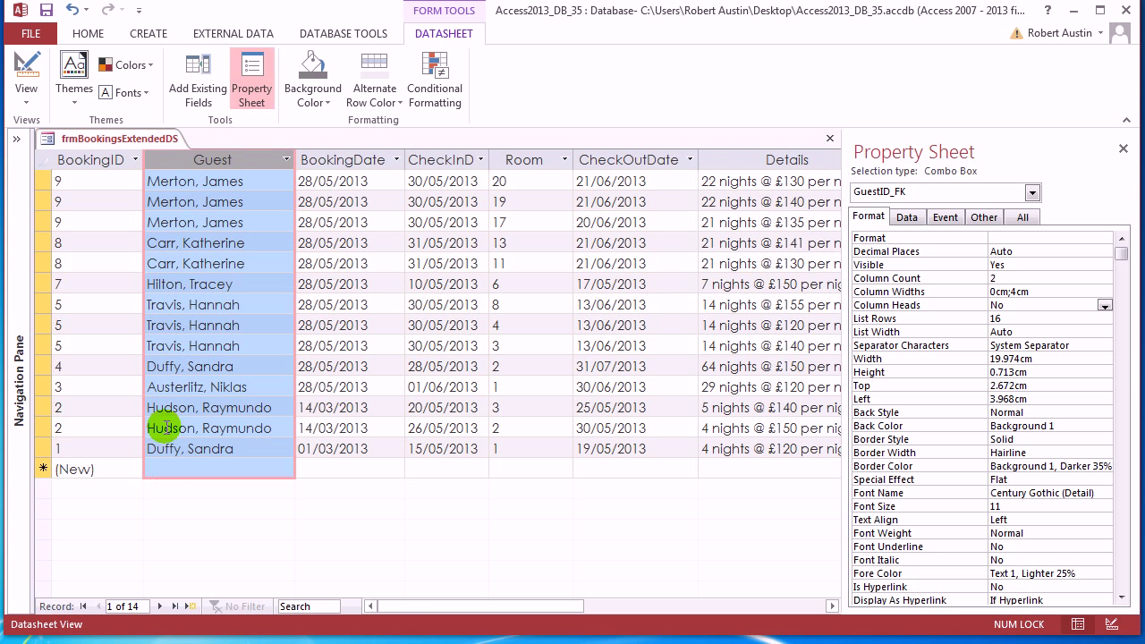
left_click(279, 263)
left_click(286, 265)
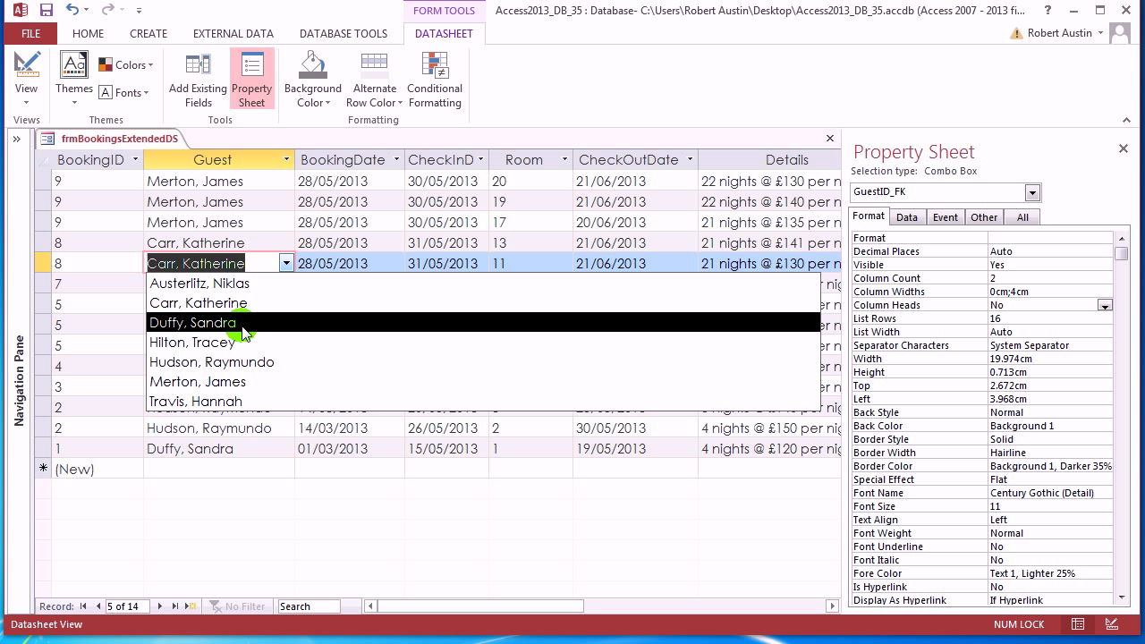
left_click(674, 96)
right_click(169, 146)
In Design View, select the RoomID_FK combo and start editing its Row Source on the Data tab
left_click(189, 239)
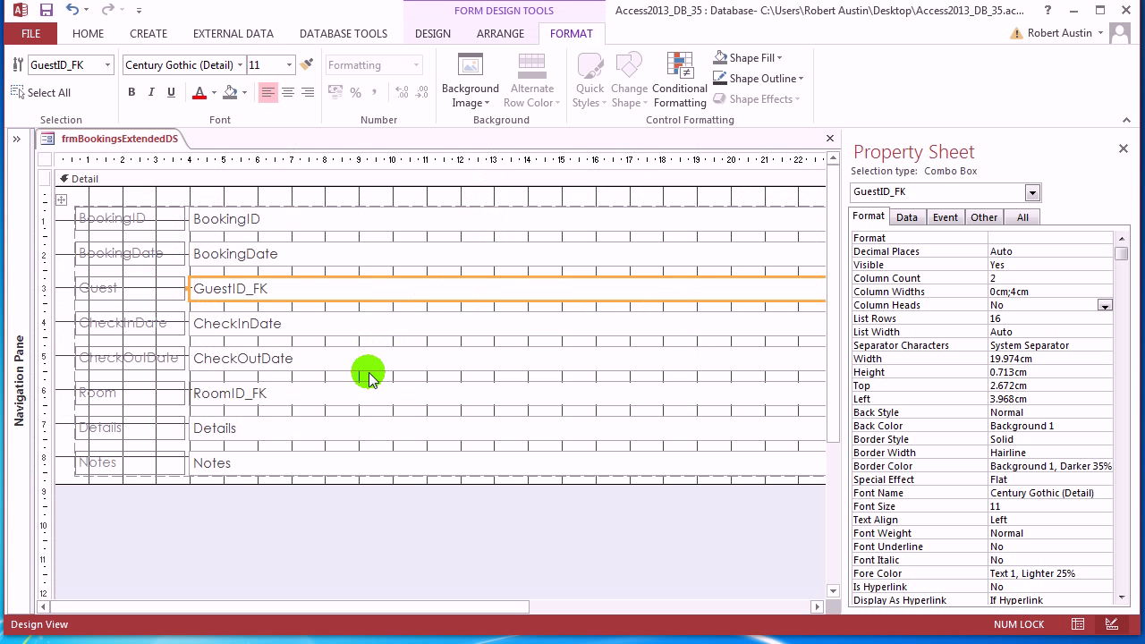
left_click(278, 394)
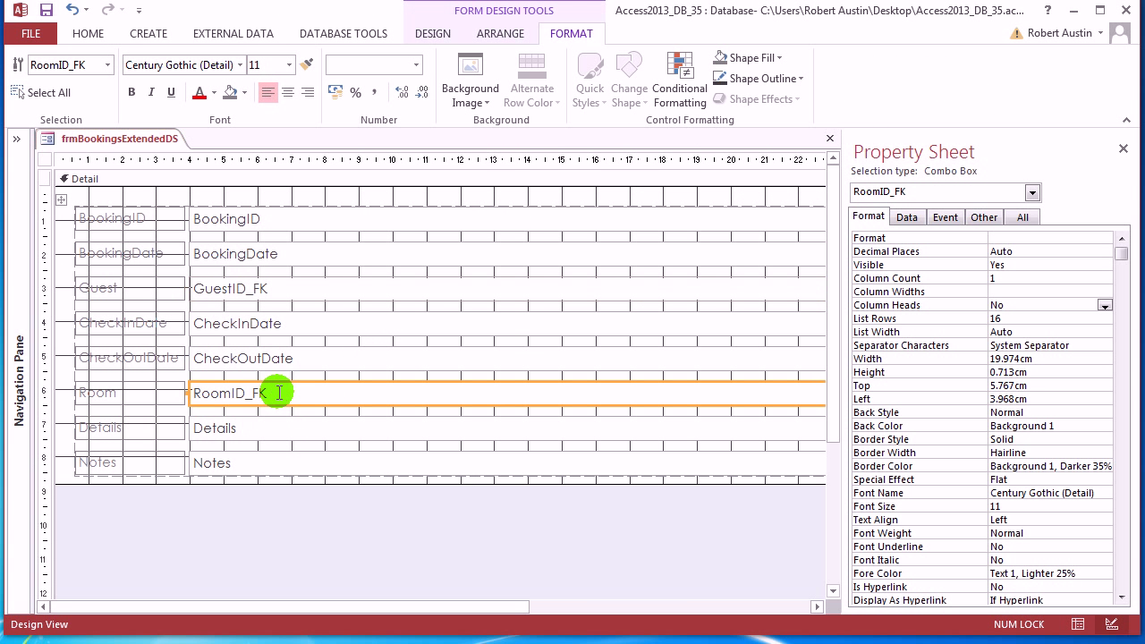
left_click(909, 219)
left_click(1046, 252)
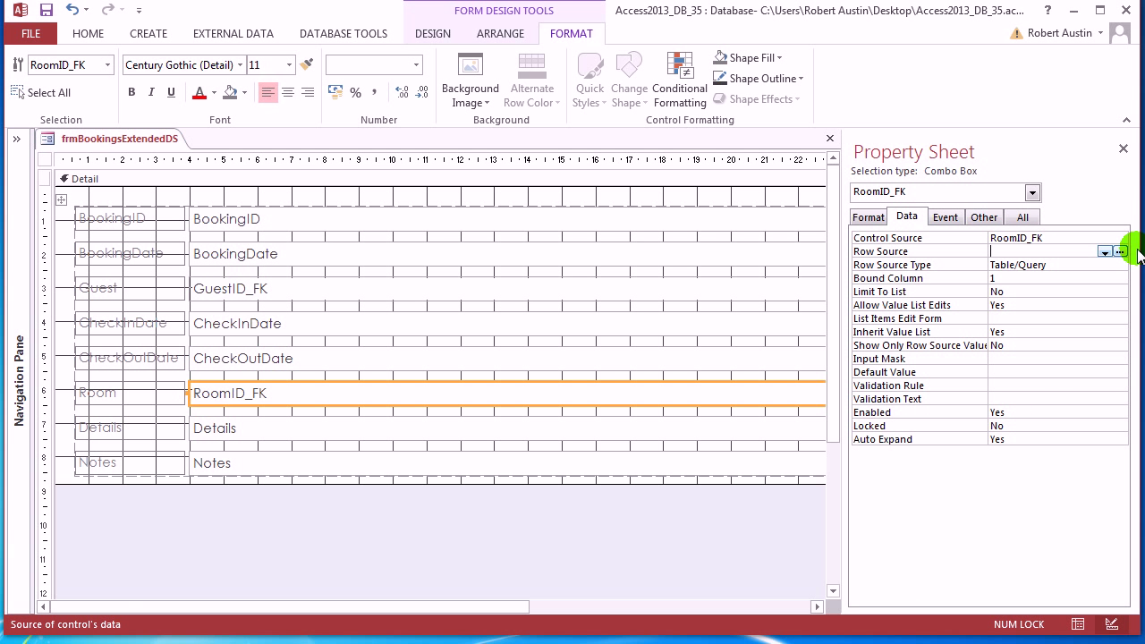
Build a tblRooms query with RoomID and RoomNumber, sorted by RoomNumber ascending, and run it
left_click(1118, 252)
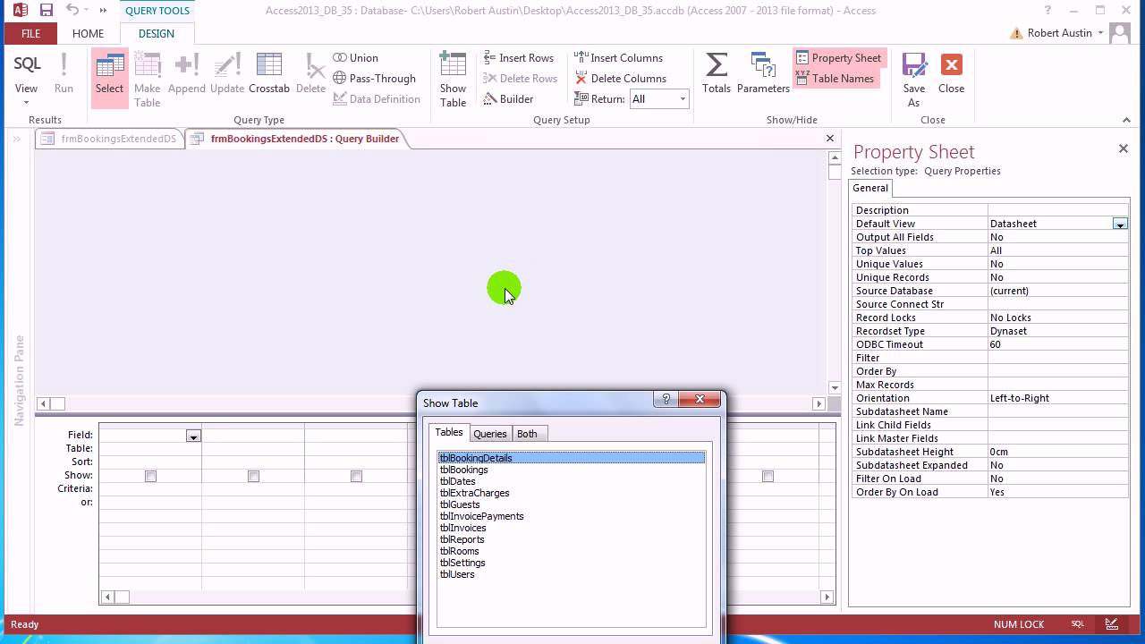
left_click_drag(488, 404, 424, 169)
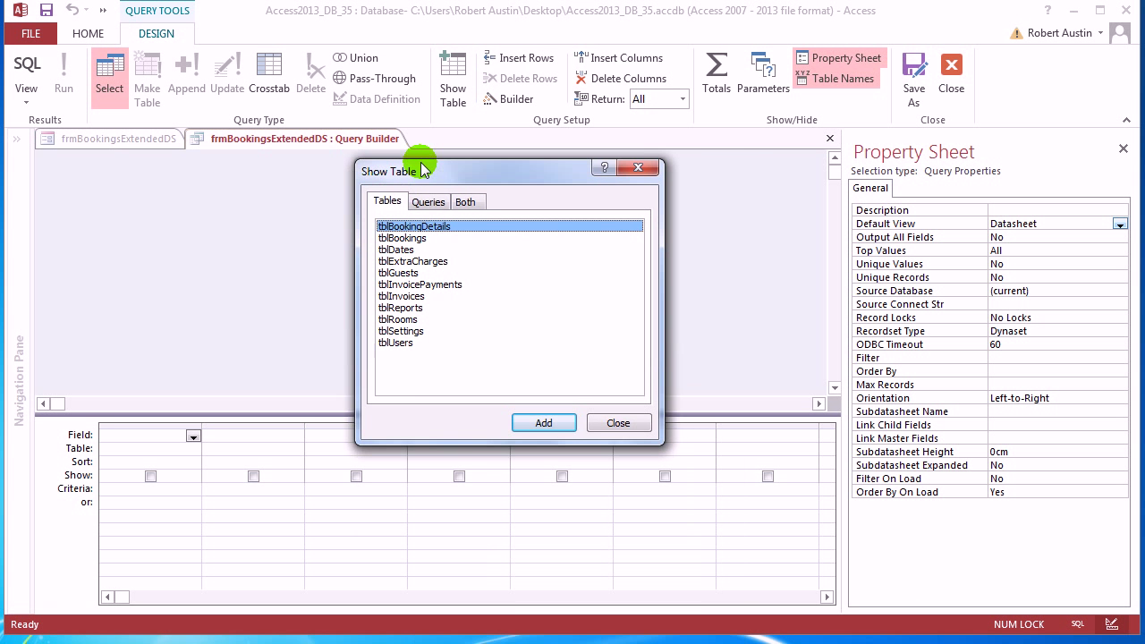
left_click(407, 318)
left_click(542, 420)
left_click(616, 420)
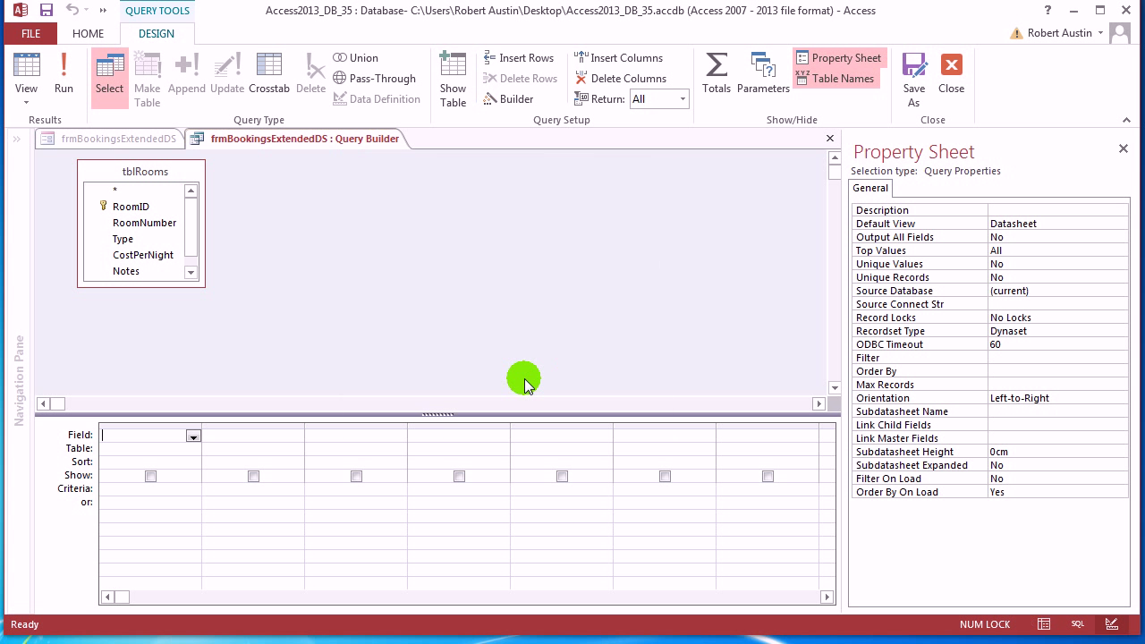
double_click(141, 208)
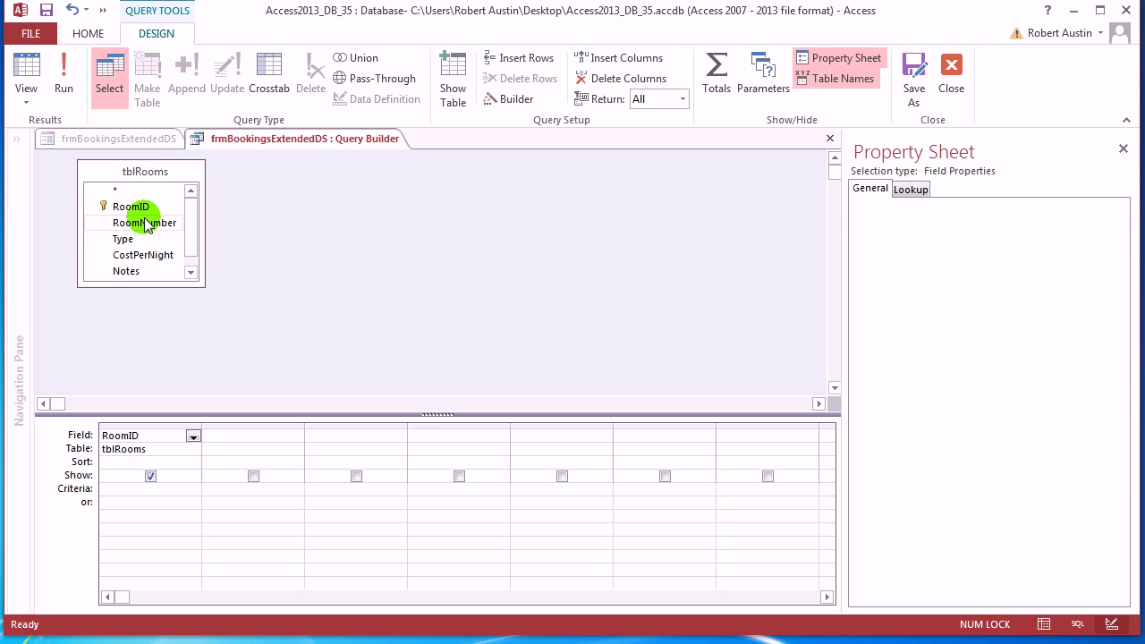
double_click(145, 222)
left_click(295, 462)
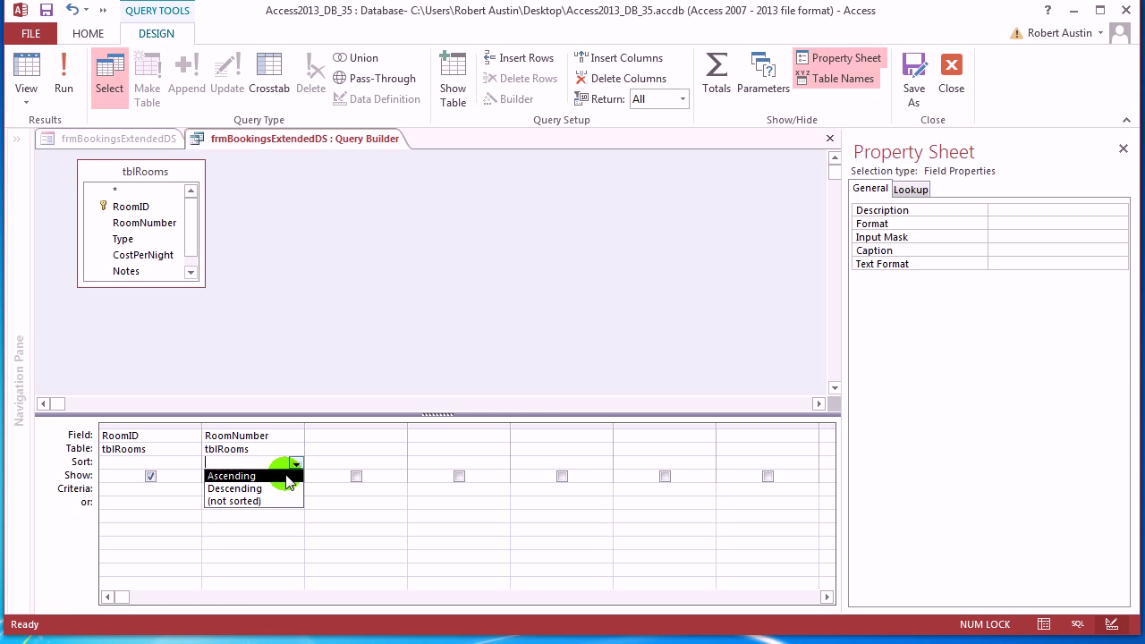
left_click(261, 474)
left_click(65, 79)
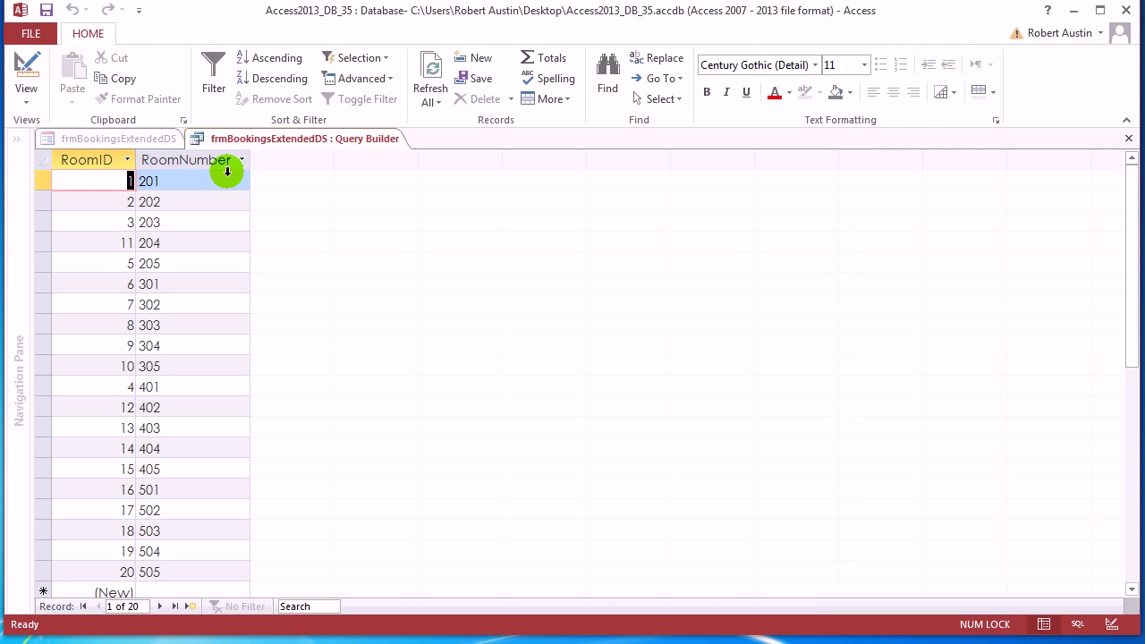
Save and close the room query, then check the Room list in Datasheet View and select the Room column
right_click(284, 138)
left_click(294, 144)
right_click(291, 139)
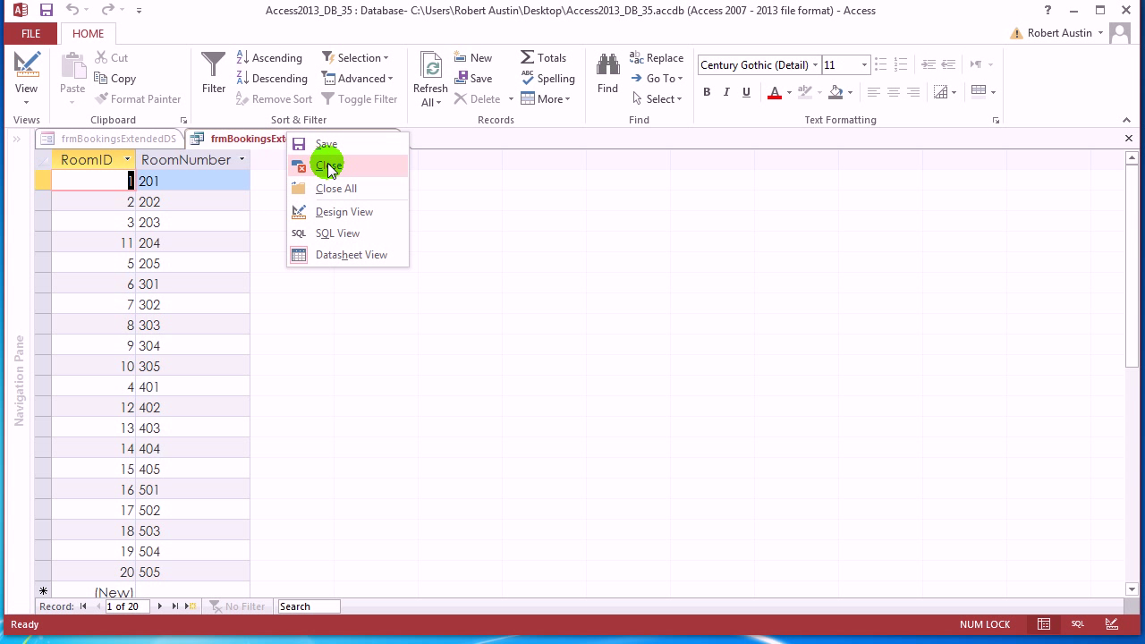
left_click(325, 161)
right_click(154, 141)
left_click(209, 224)
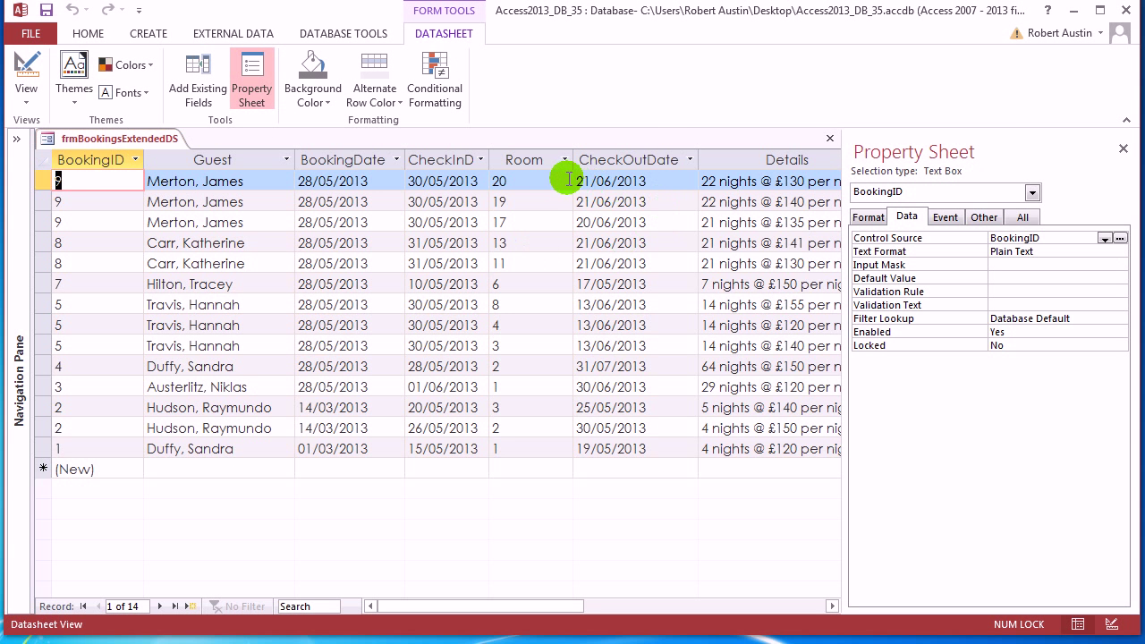
left_click(563, 181)
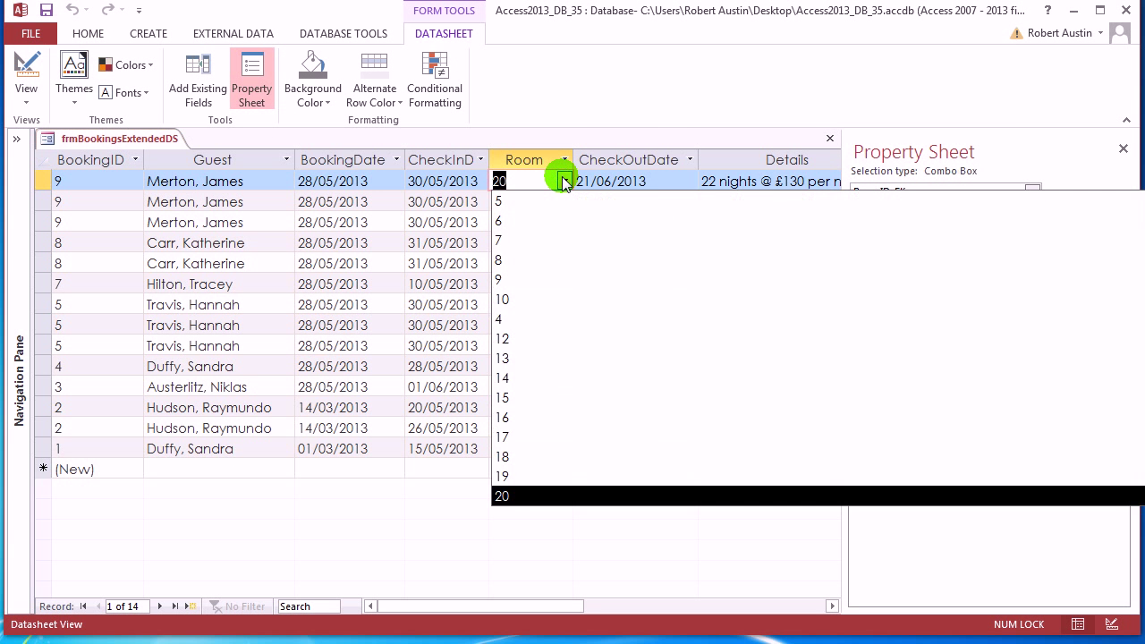
left_click(563, 182)
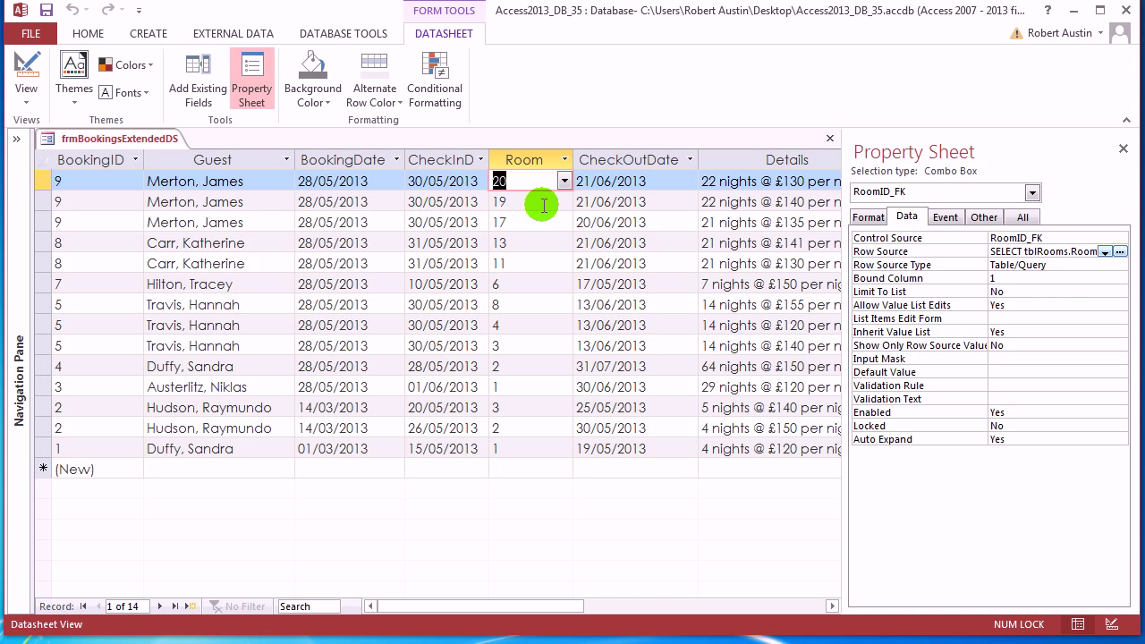
left_click(535, 161)
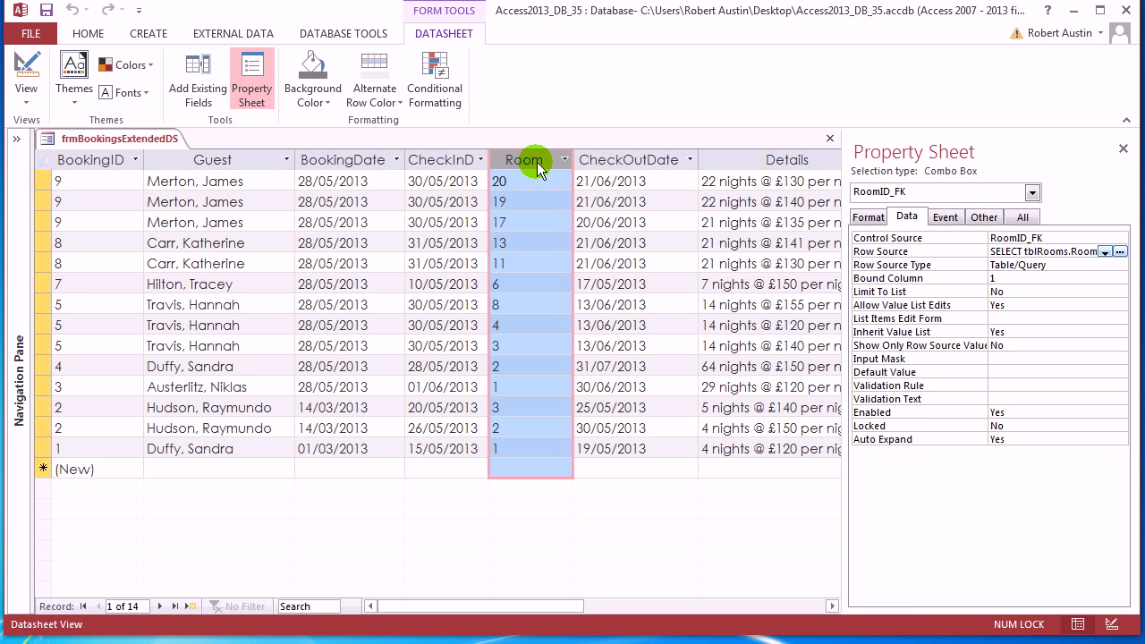
Set the Room combo's Column Count to 2 and preview both columns in its dropdown
left_click(867, 217)
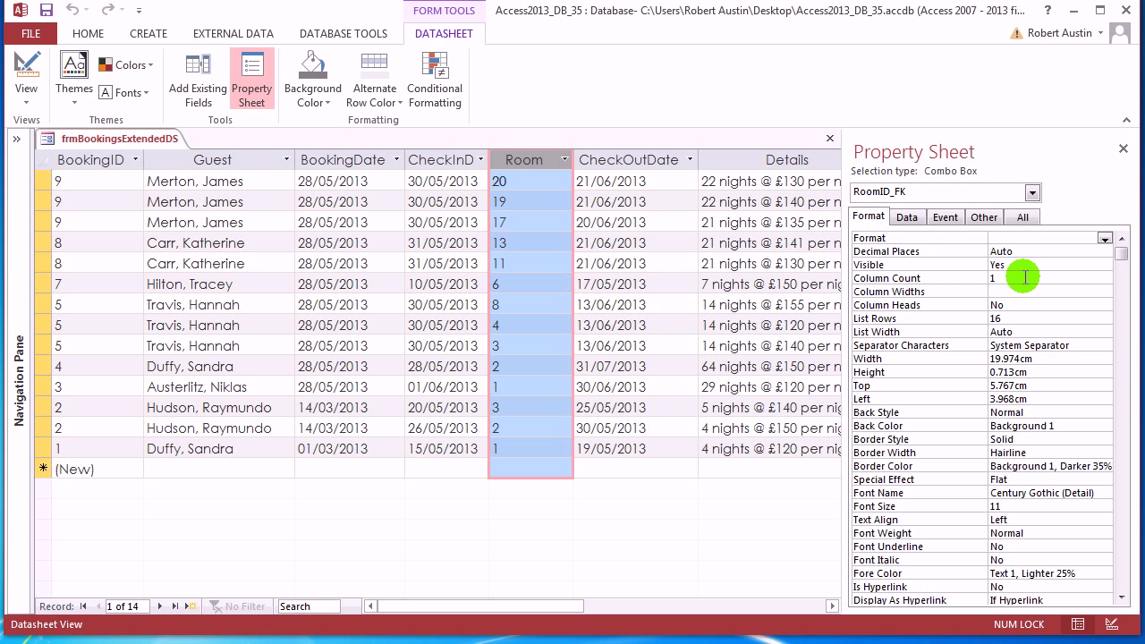
left_click(927, 276)
key("Return")
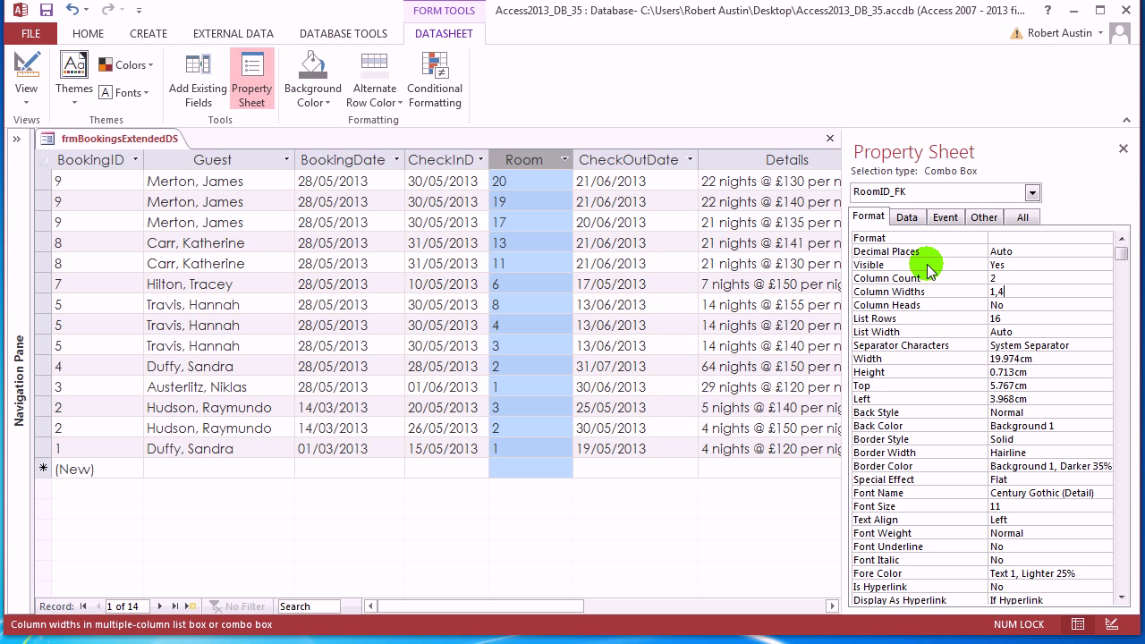
key("Return")
left_click(561, 184)
left_click(563, 182)
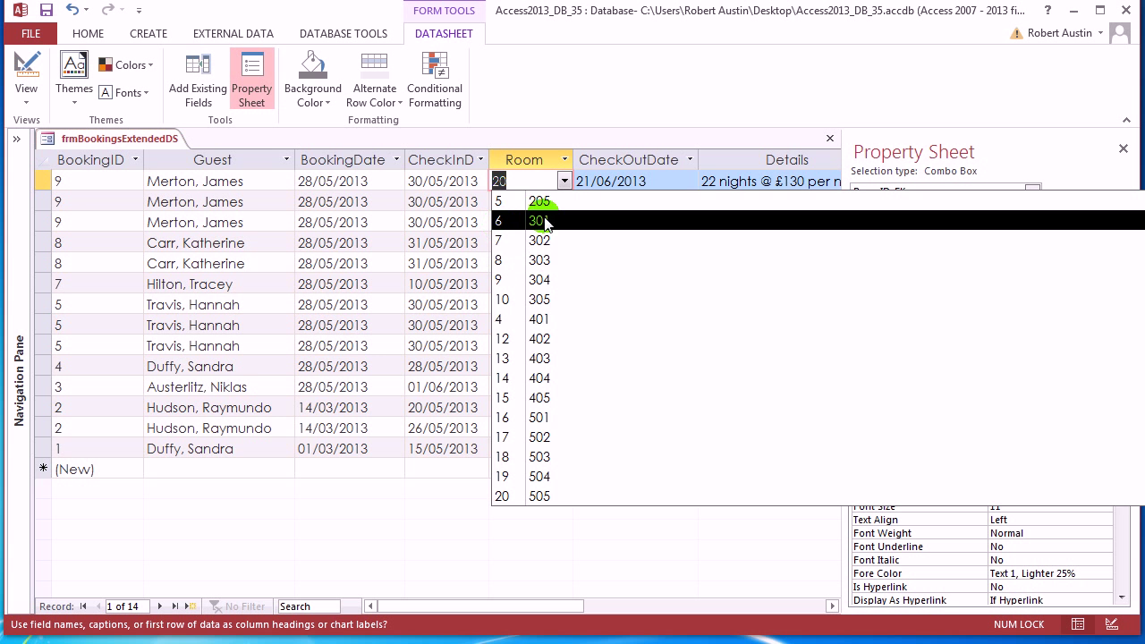
left_click(603, 105)
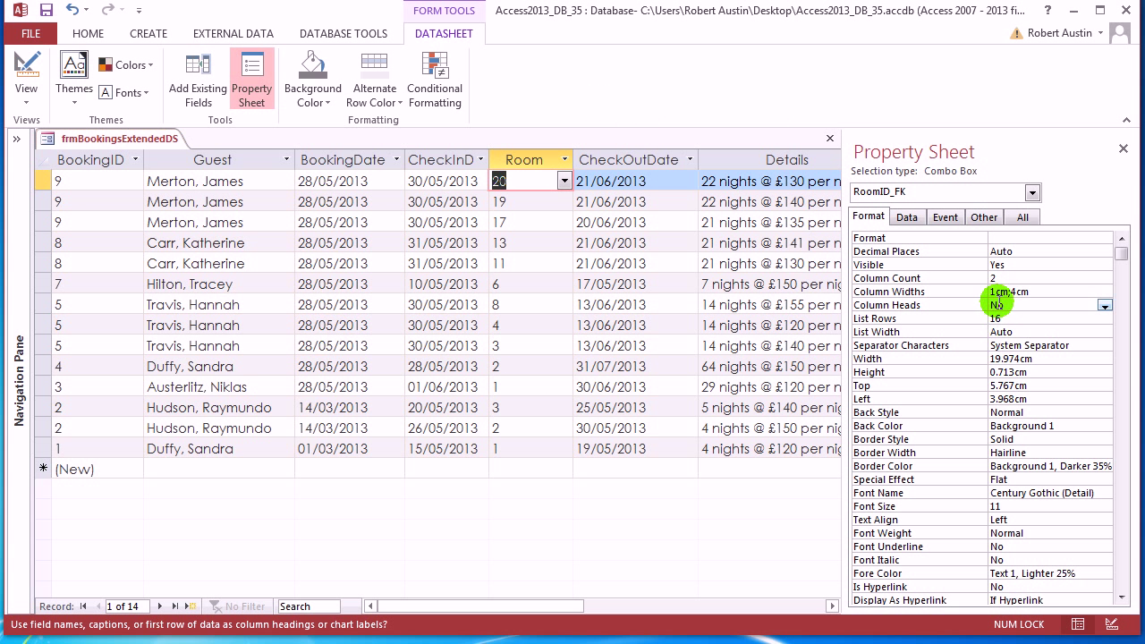
Change the Room combo's Column Widths to 0cm;4cm so it shows room numbers like 505
left_click(1014, 292)
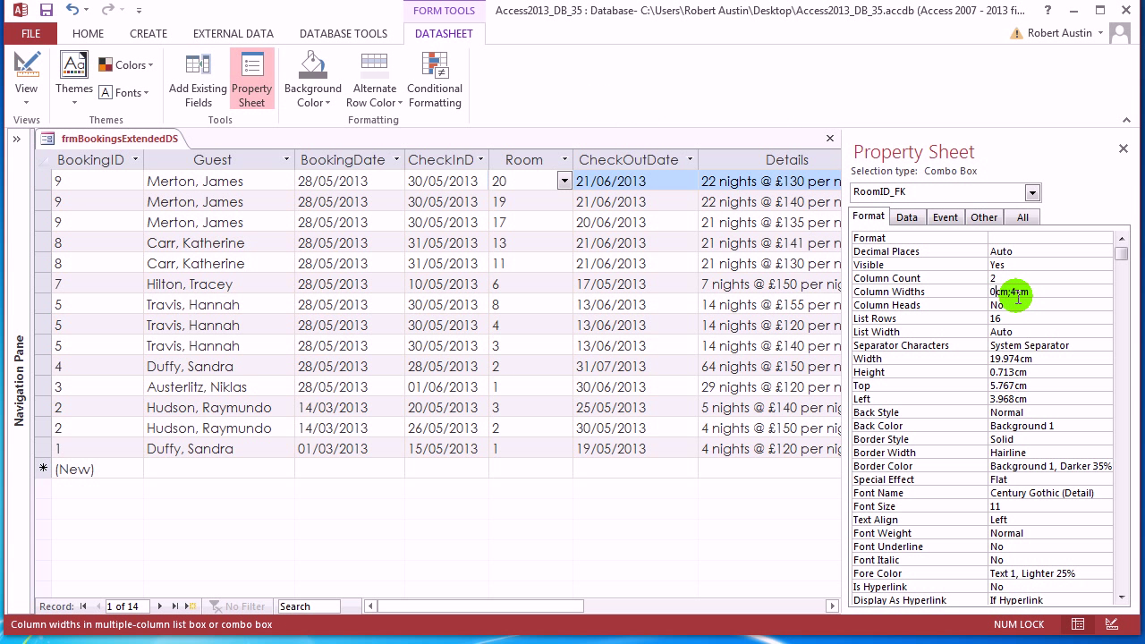
key("Return")
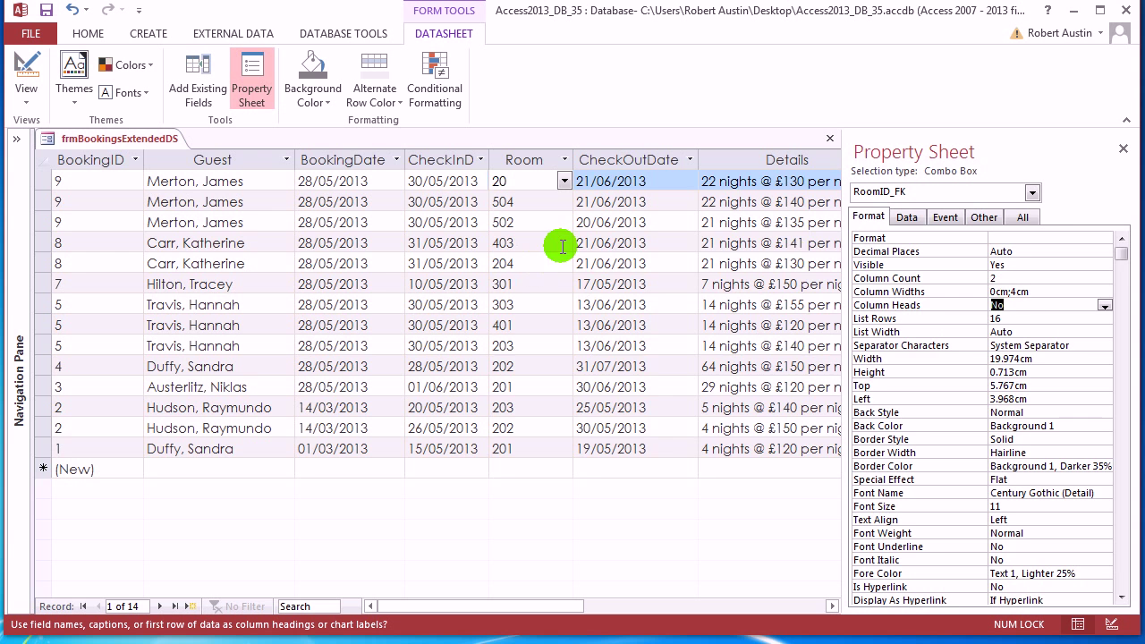
left_click(564, 243)
left_click(565, 184)
left_click(564, 181)
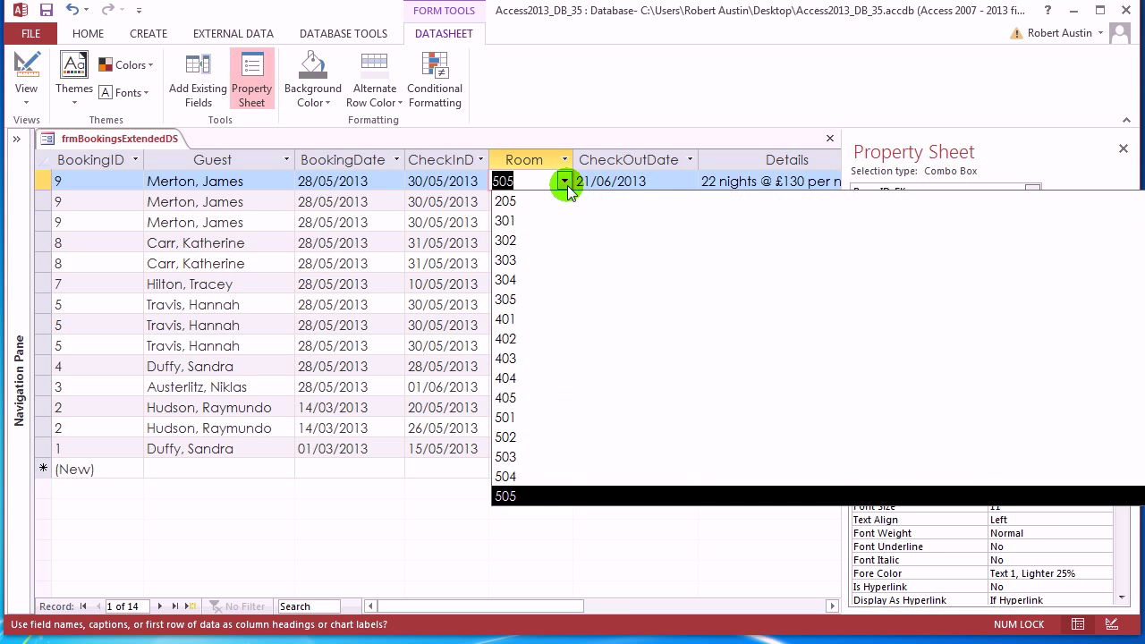
left_click(577, 104)
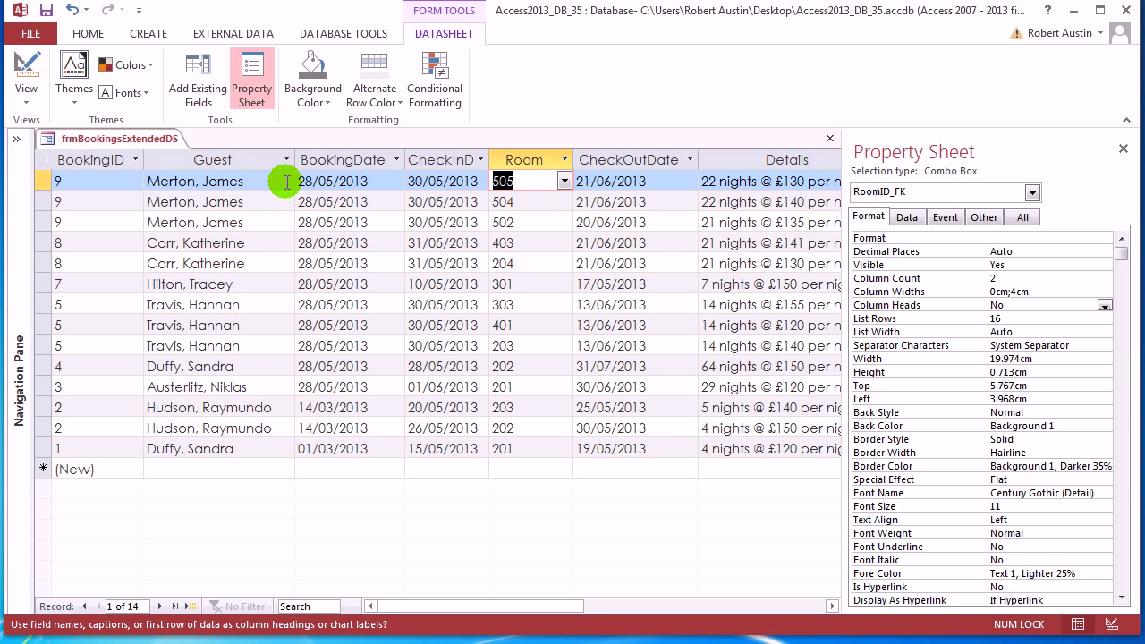
Check the Guest dropdown's width, then set the Guest combo's Width property to 10
left_click(286, 181)
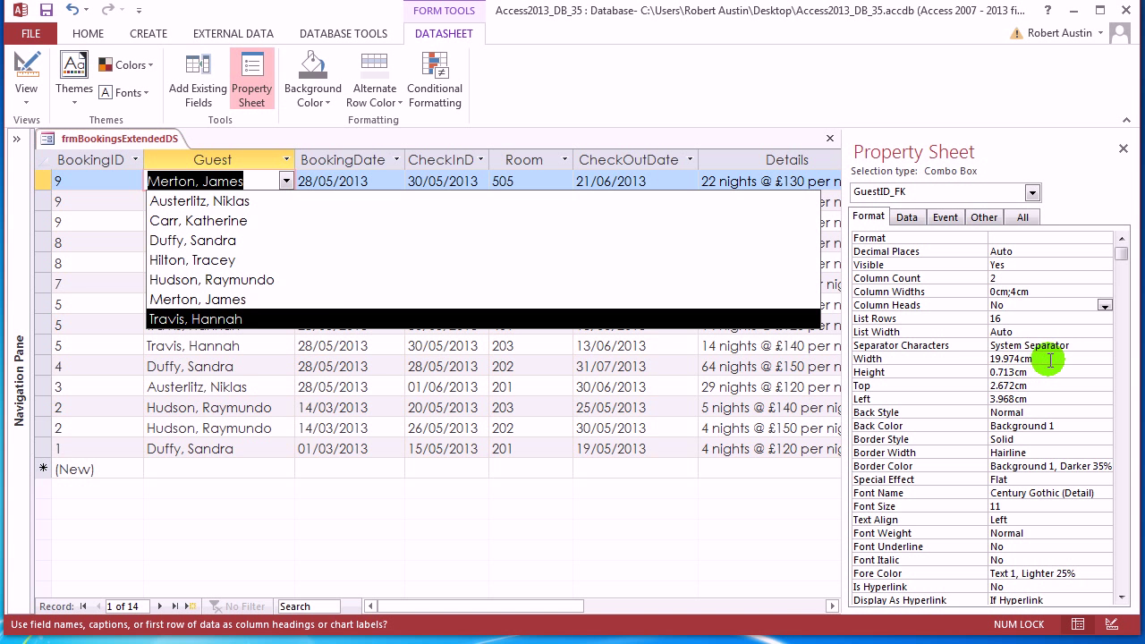
left_click(1050, 360)
left_click(964, 362)
type("10")
key("Return")
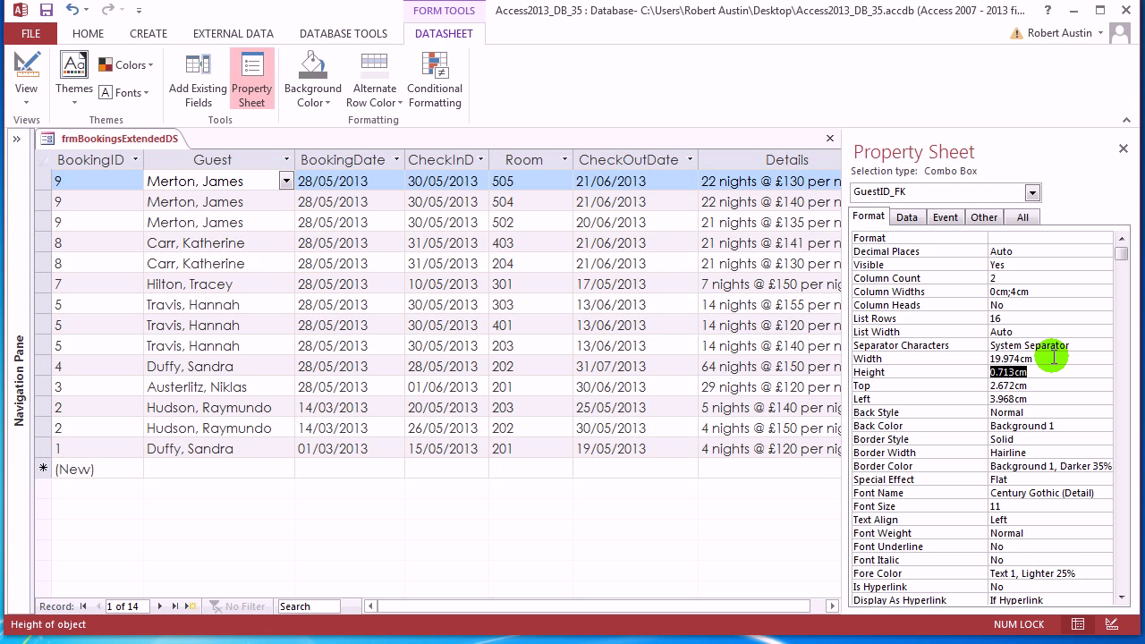
right_click(144, 140)
In Design View, narrow the stacked controls and the Detail section to about a third of their width
left_click(178, 222)
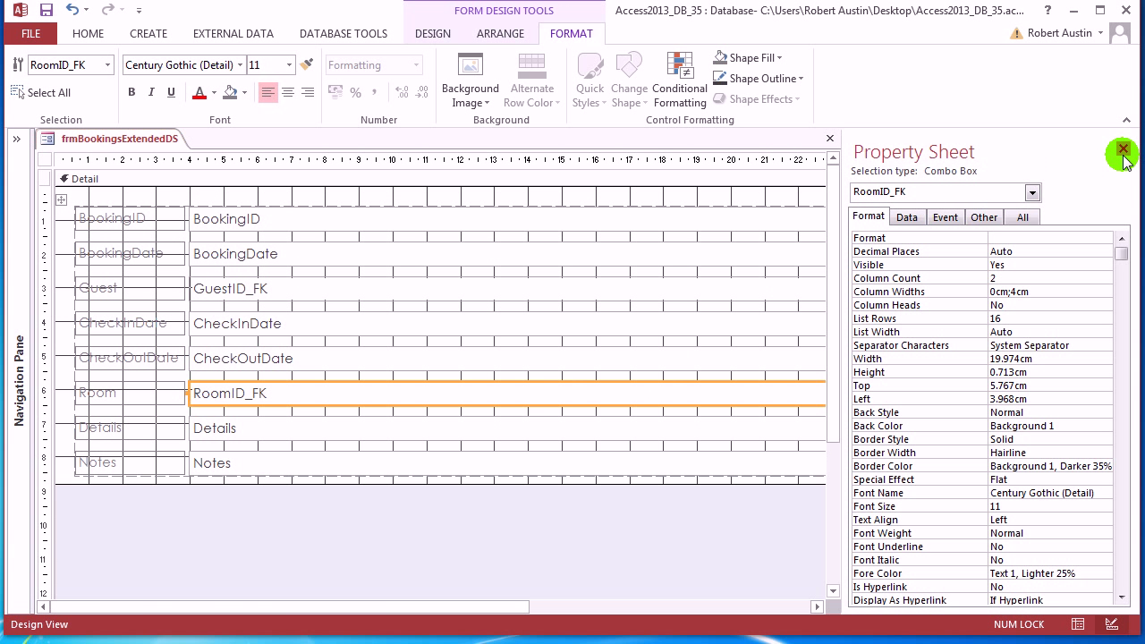
left_click(1122, 149)
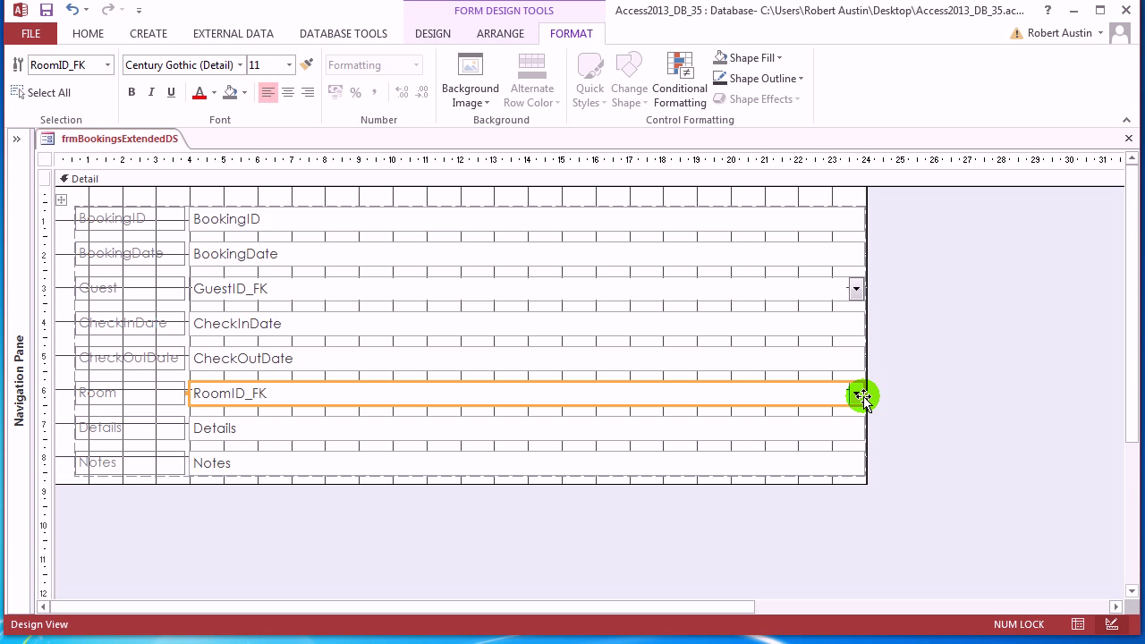
left_click_drag(863, 392, 365, 420)
left_click_drag(868, 319, 377, 338)
Switch back to Datasheet View and check that record 4's Guest list drops down narrower
right_click(109, 140)
left_click(151, 156)
right_click(135, 144)
left_click(191, 245)
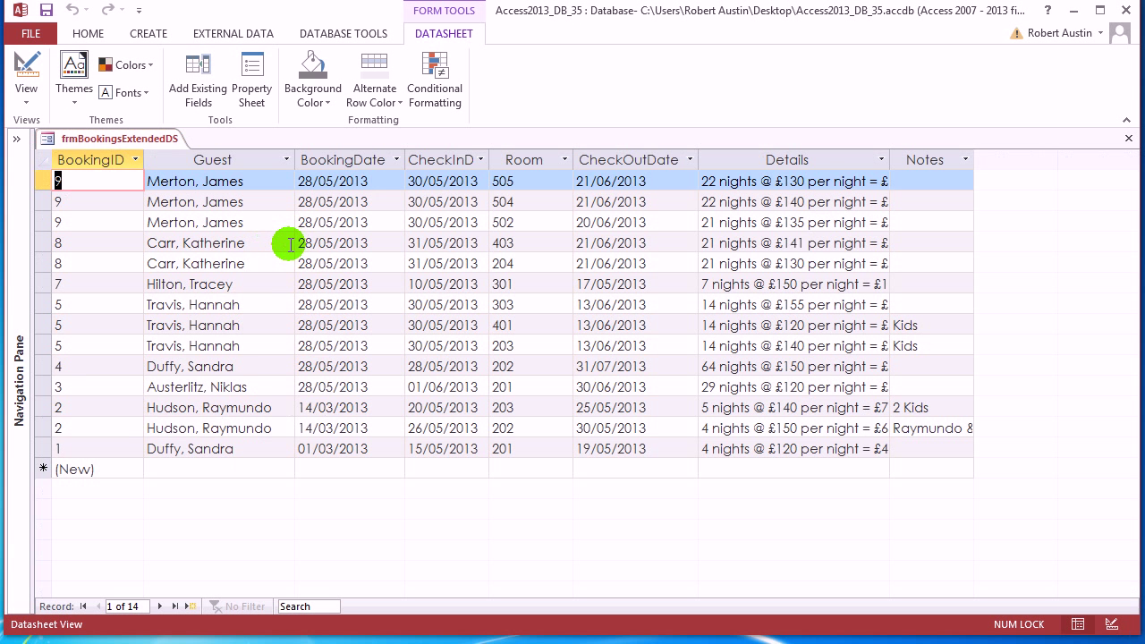
left_click(284, 244)
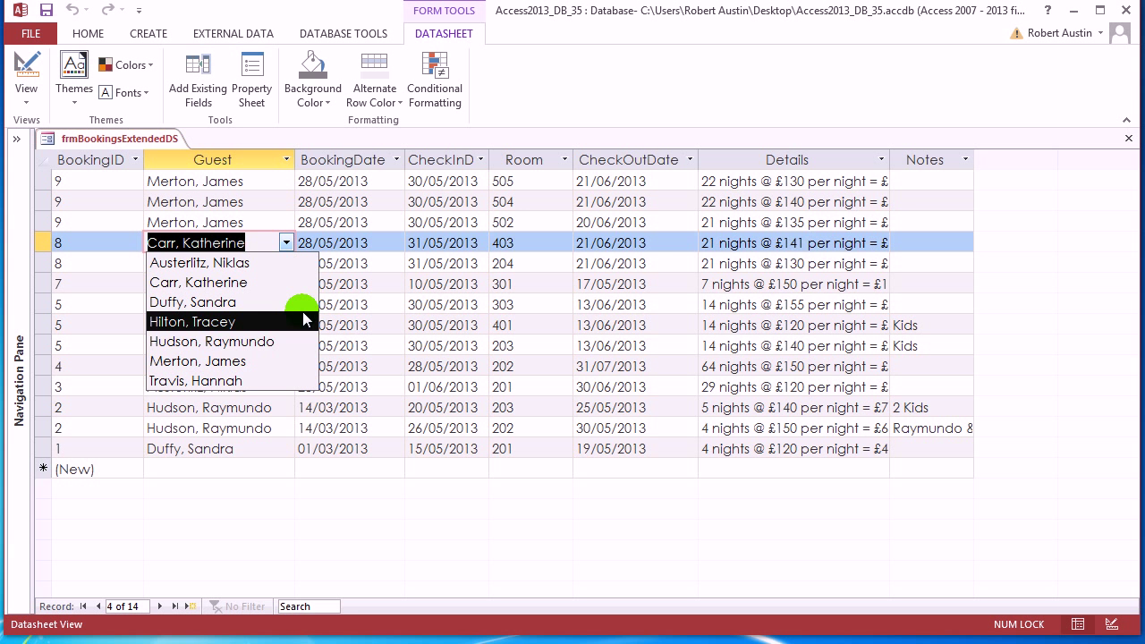
Save frmBookingsExtendedDS and review the Guest names and Room numbers columns
right_click(119, 138)
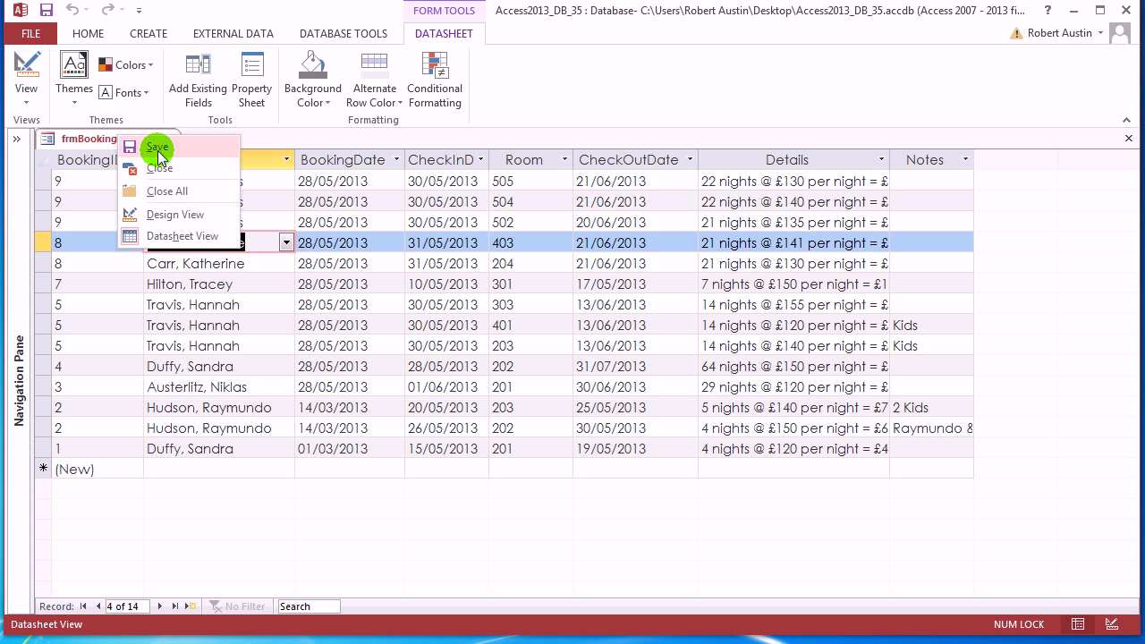
left_click(157, 147)
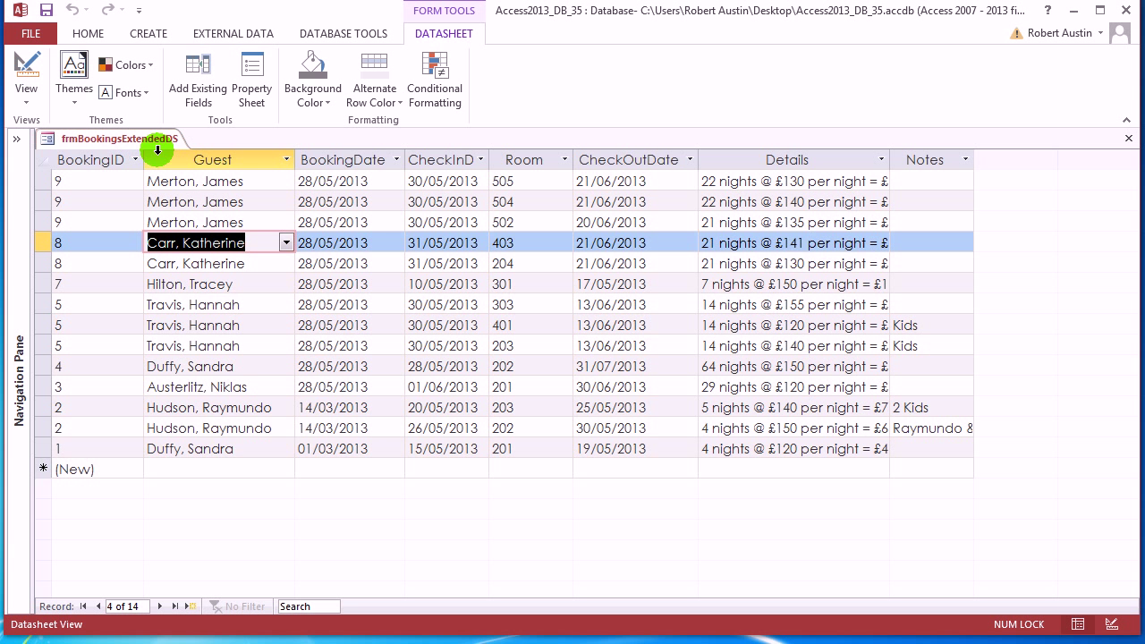
left_click(229, 161)
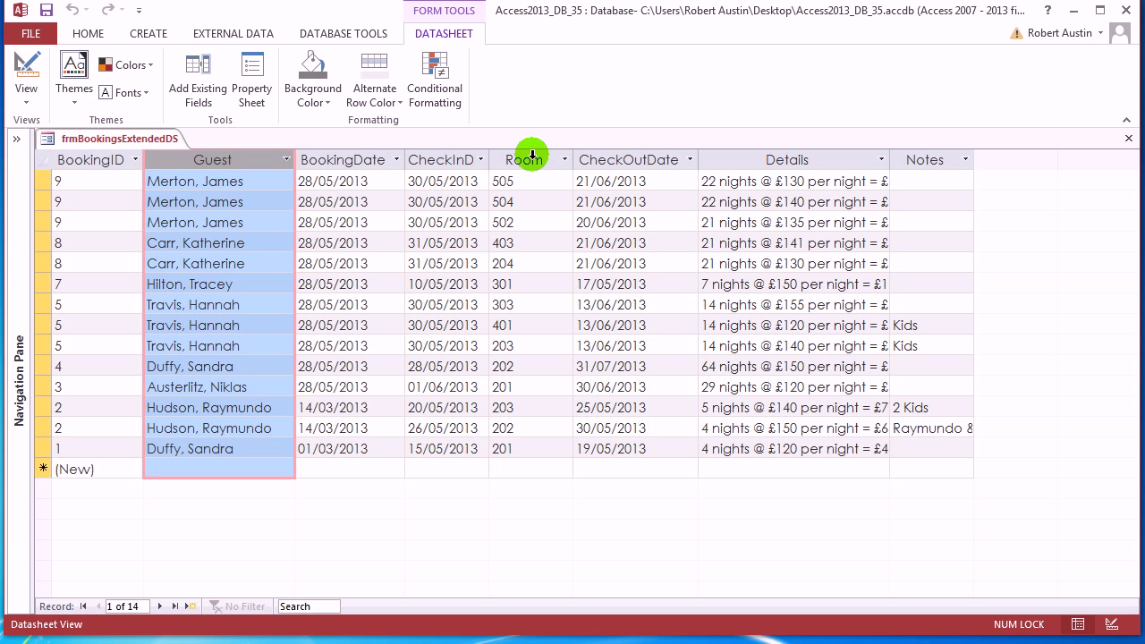
left_click(527, 160)
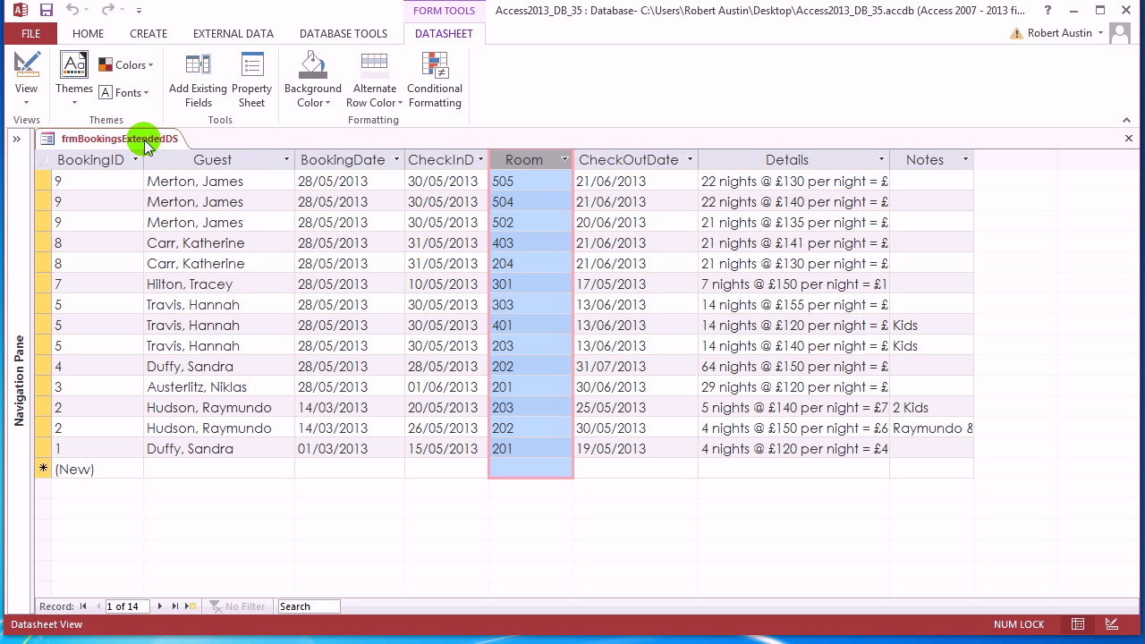
left_click(202, 163)
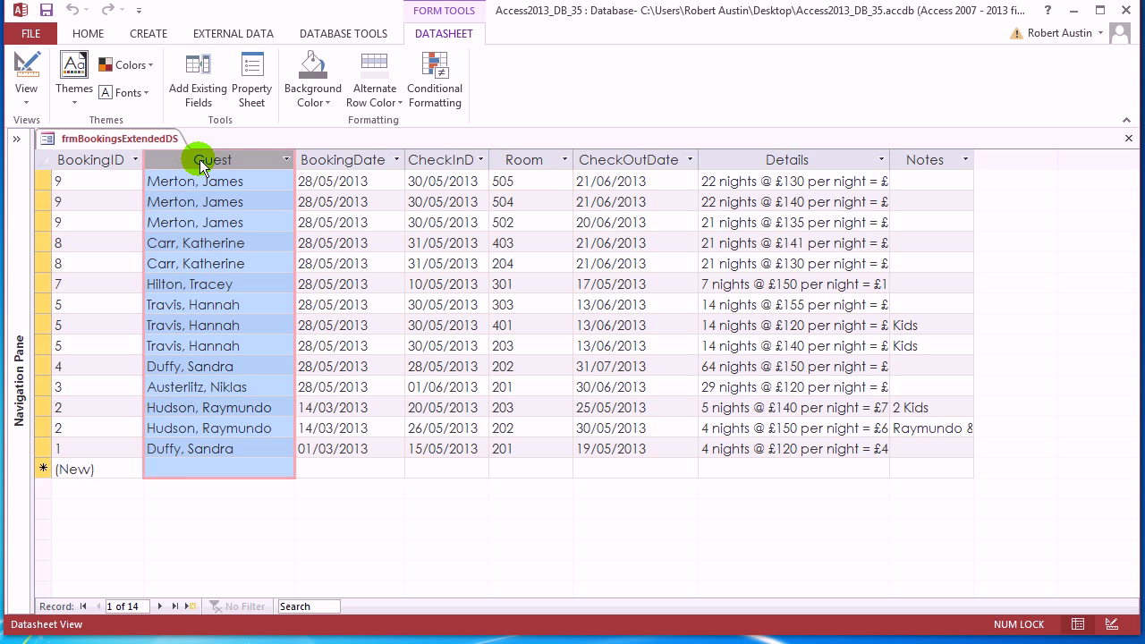